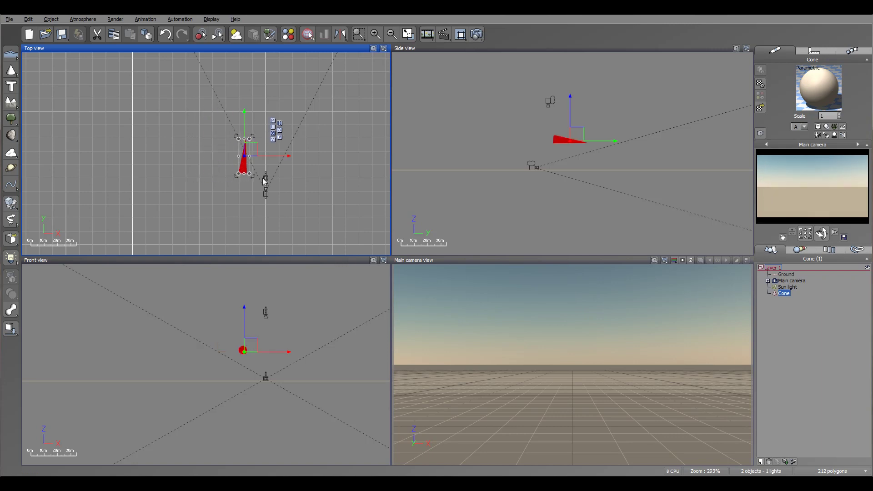
Move the cone to the main camera's centreline and lower it until it sits ahead of the camera, just above the ground
right_drag(308, 148, 328, 187)
mouse_move(273, 192)
mouse_down()
mouse_move(288, 187)
mouse_move(278, 200)
mouse_up()
right_drag(290, 190, 292, 181)
scroll(291, 181, up, 4)
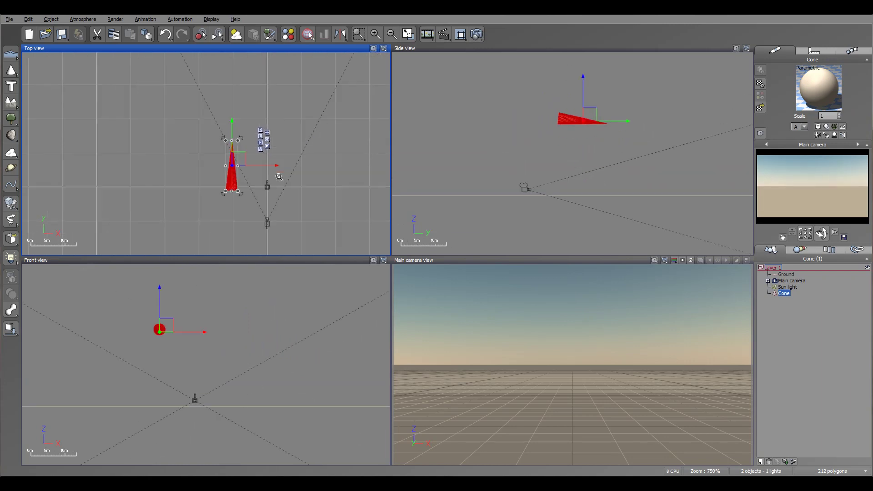
drag(235, 156, 271, 174)
right_drag(467, 130, 399, 106)
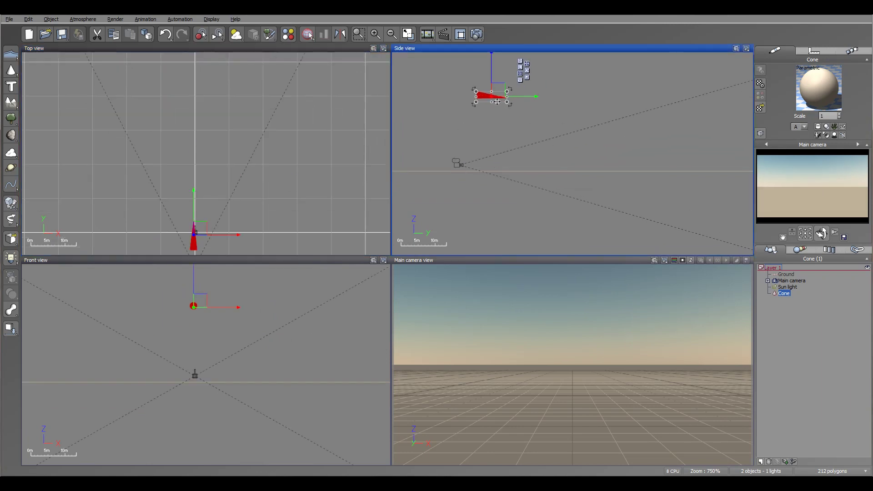
drag(500, 95, 538, 157)
scroll(540, 162, up, 4)
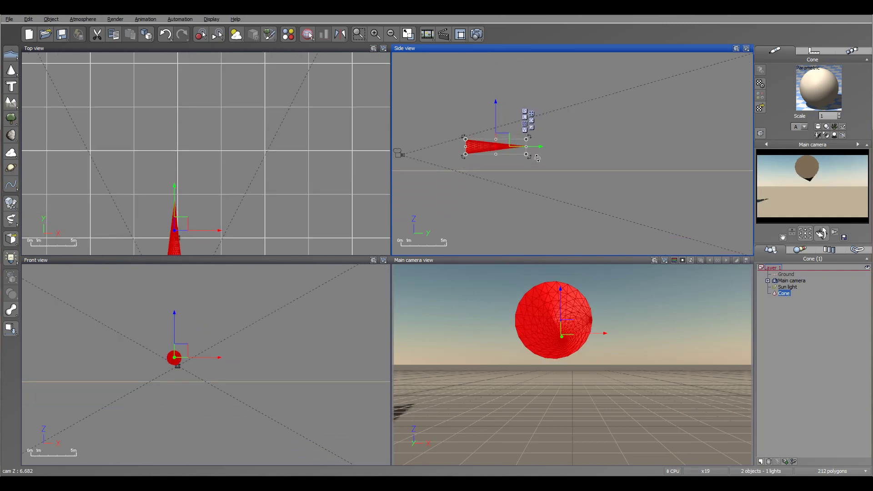
Duplicate the cone twice, placing one copy on each side of the original, and rotate the right-hand copy so its base angles outward
right_drag(263, 247, 296, 182)
scroll(296, 182, up, 3)
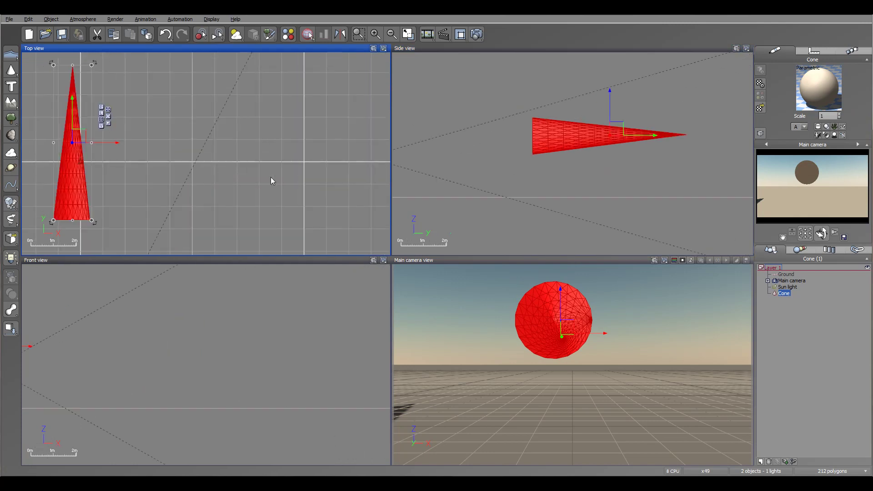
alt+drag(224, 119, 253, 158)
drag(270, 246, 278, 242)
Rotate the left-hand cone copy so its base angles outward, and move it back level with the right-hand copy
click(194, 218)
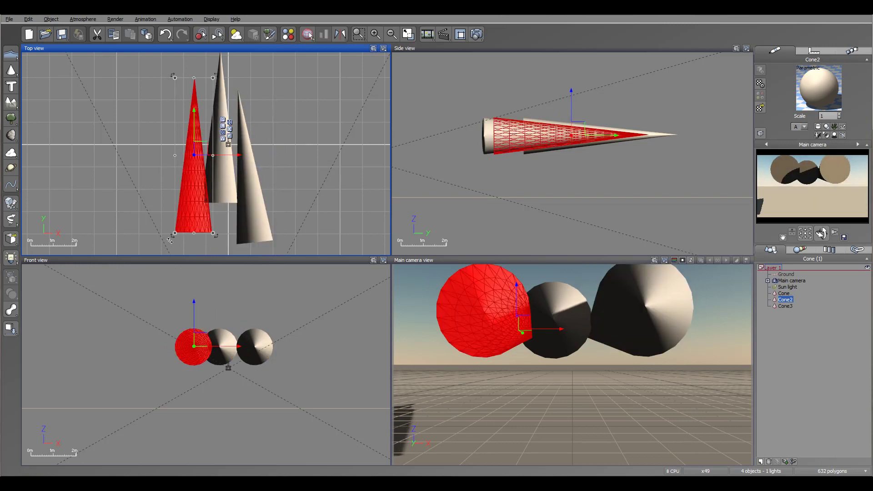
drag(169, 241, 155, 239)
drag(195, 157, 194, 171)
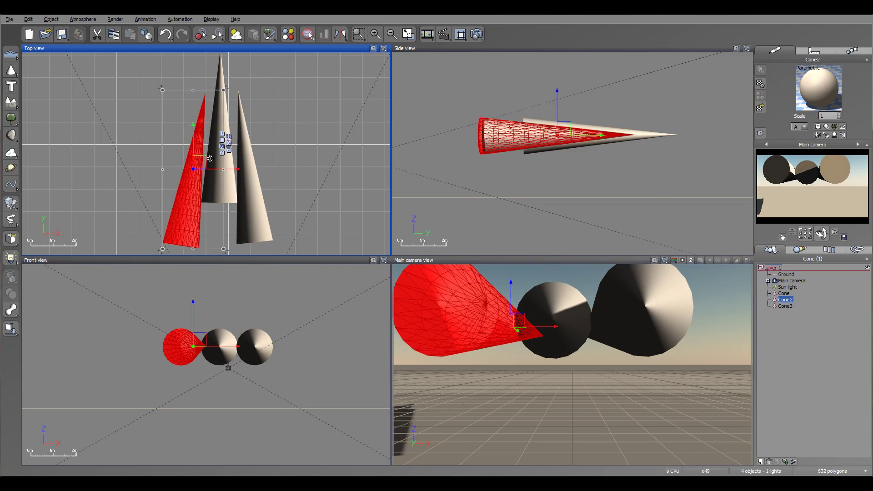
Scale down both side cones together and reposition them against the flanks of the central cone
click(784, 294)
click(785, 300)
shift+click(785, 306)
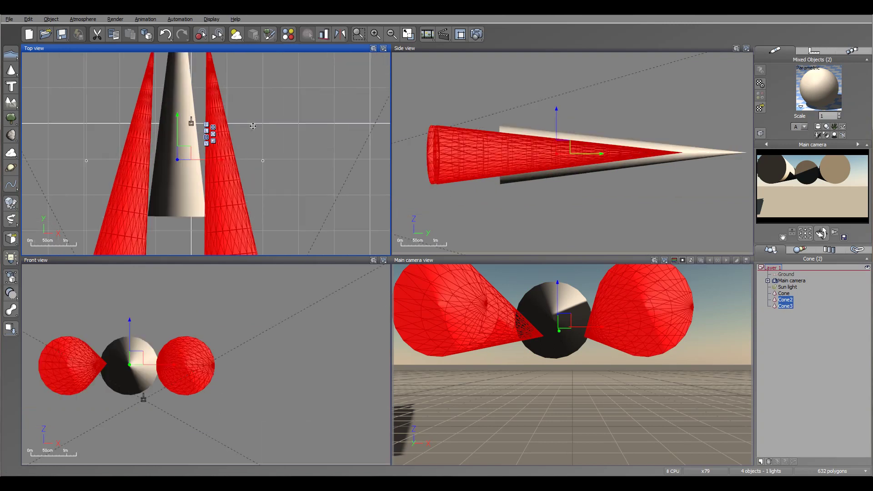
drag(259, 61, 238, 92)
drag(194, 151, 210, 154)
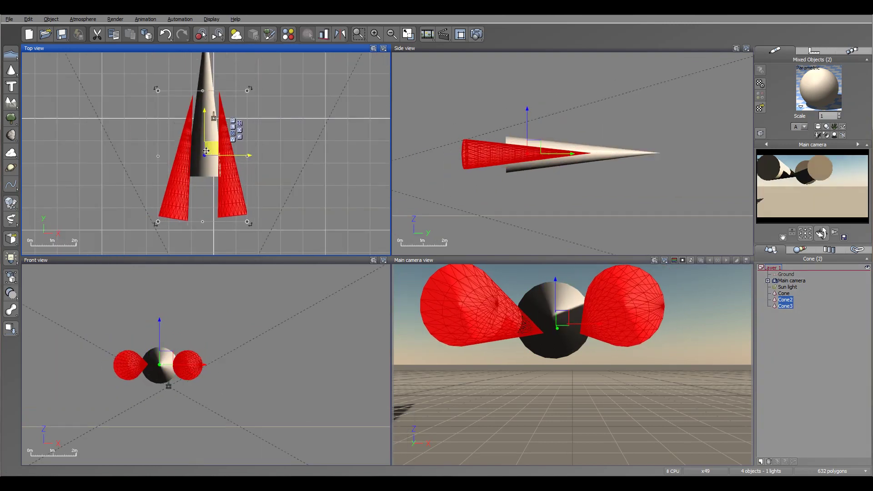
drag(253, 94, 239, 107)
drag(208, 154, 212, 153)
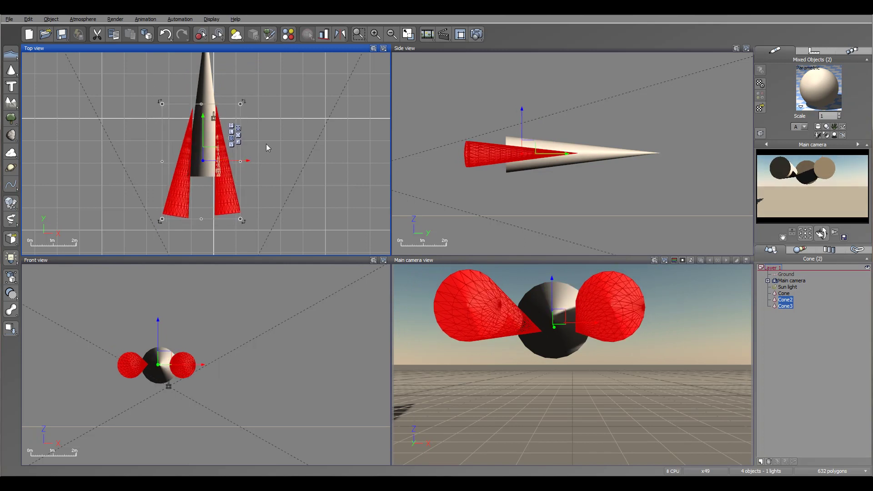
Move the right-hand side cone slightly outward and backward to match the left-hand one
scroll(266, 144, up, 5)
click(277, 159)
click(257, 185)
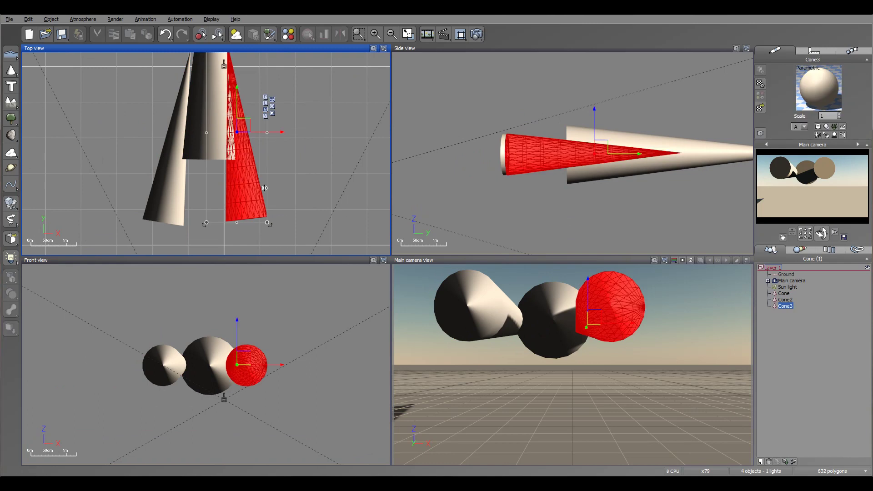
drag(243, 129, 246, 135)
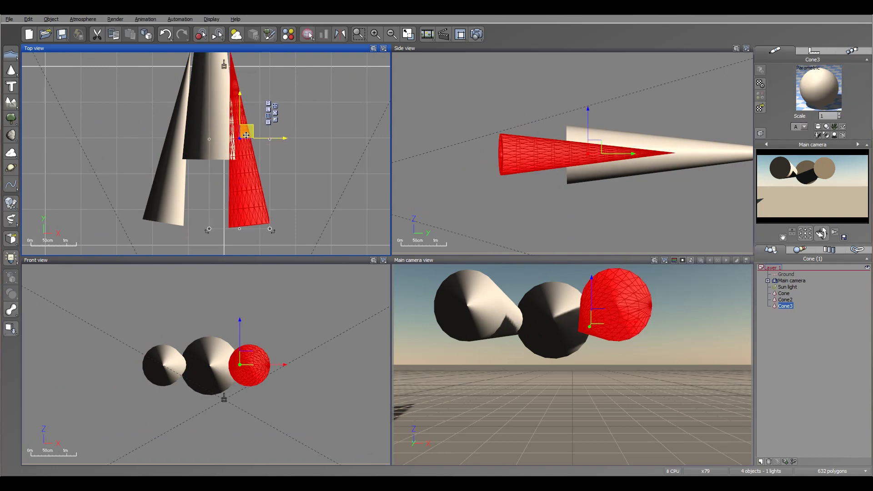
right_drag(334, 123, 346, 140)
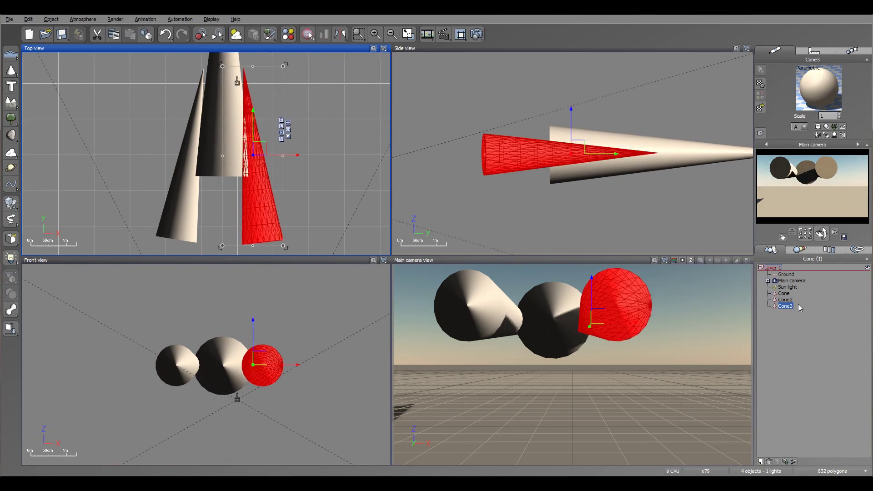
Group the three cones and bake the group to polygons at the default bake quality
shift+click(783, 294)
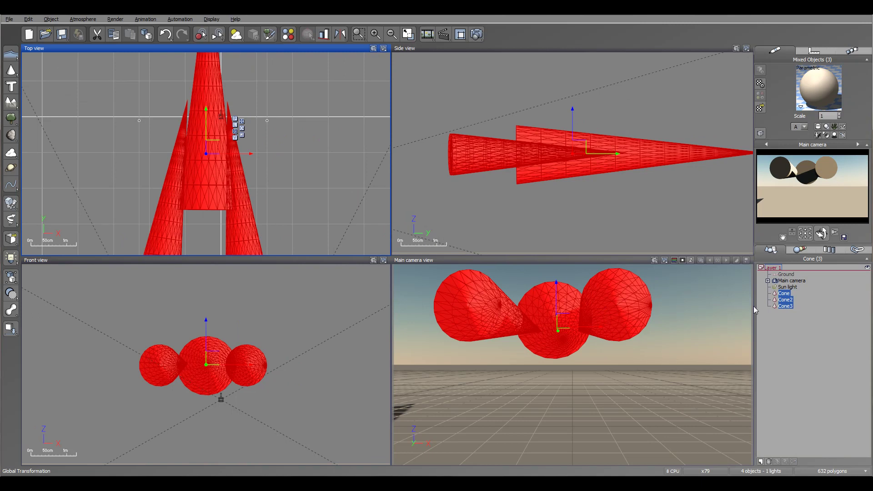
key(ctrl+g)
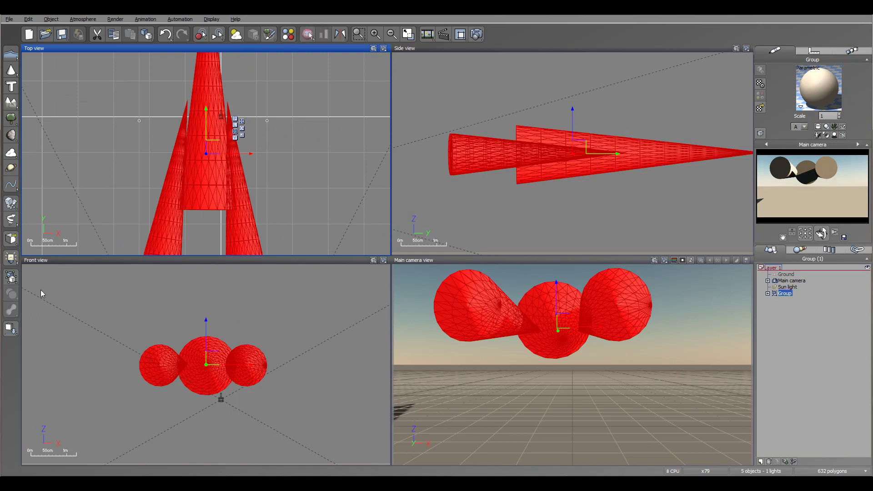
right_click(788, 295)
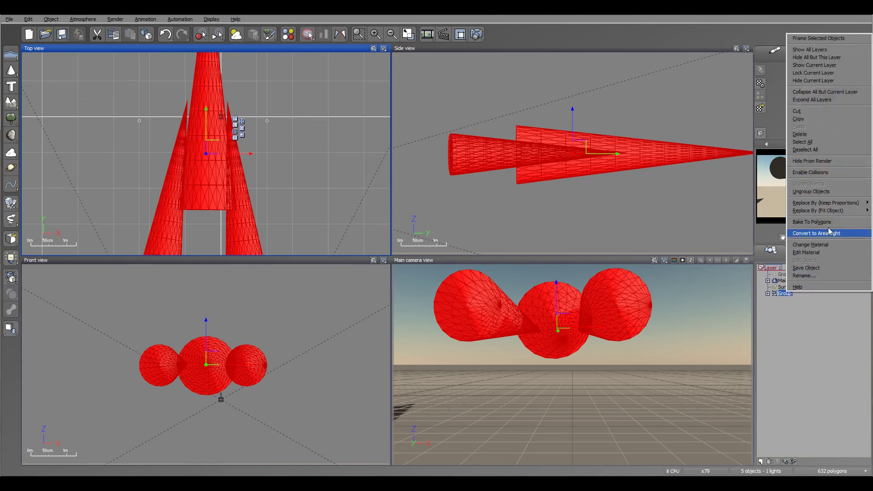
click(823, 223)
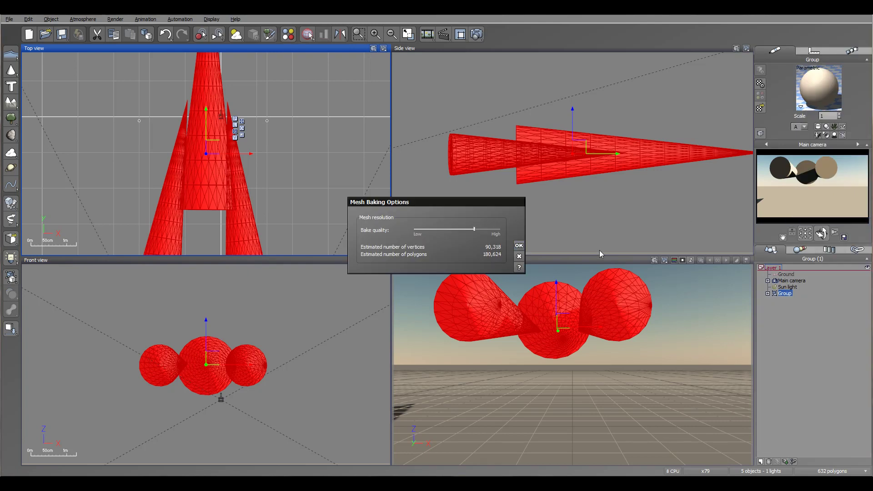
click(519, 246)
click(803, 312)
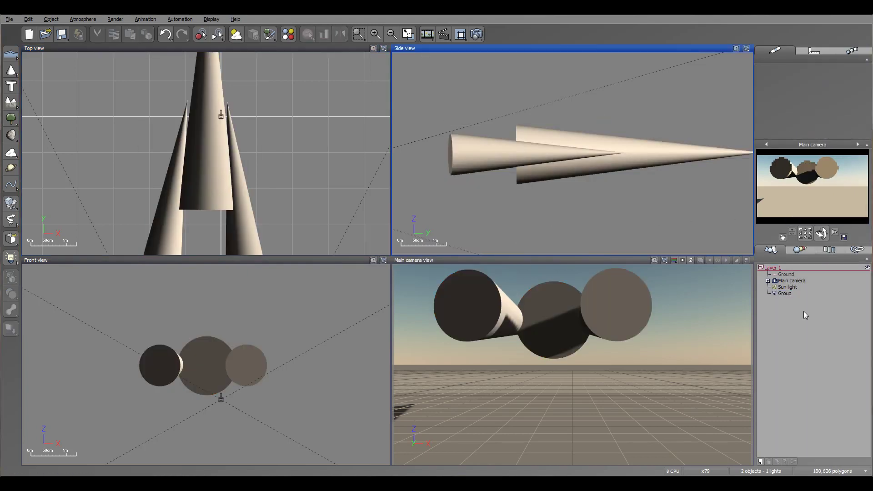
Shorten the baked cone mesh along its length by pulling its nose back
right_drag(303, 161, 350, 151)
scroll(350, 151, down, 5)
click(318, 148)
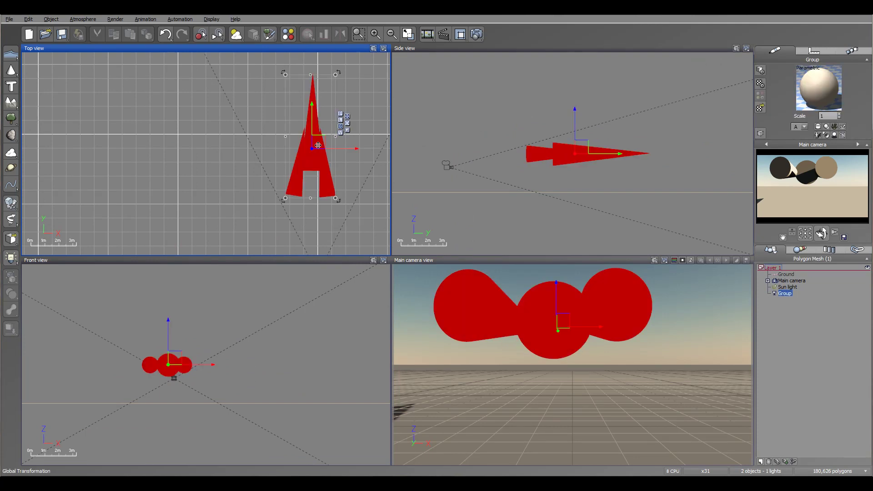
drag(310, 75, 310, 107)
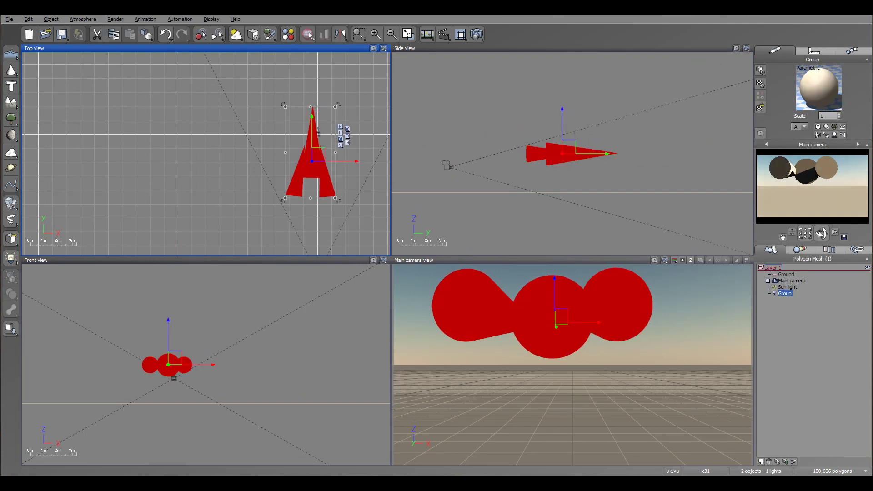
Scale down the baked mesh and move it close in front of the main camera, centred on the camera's axis
click(569, 160)
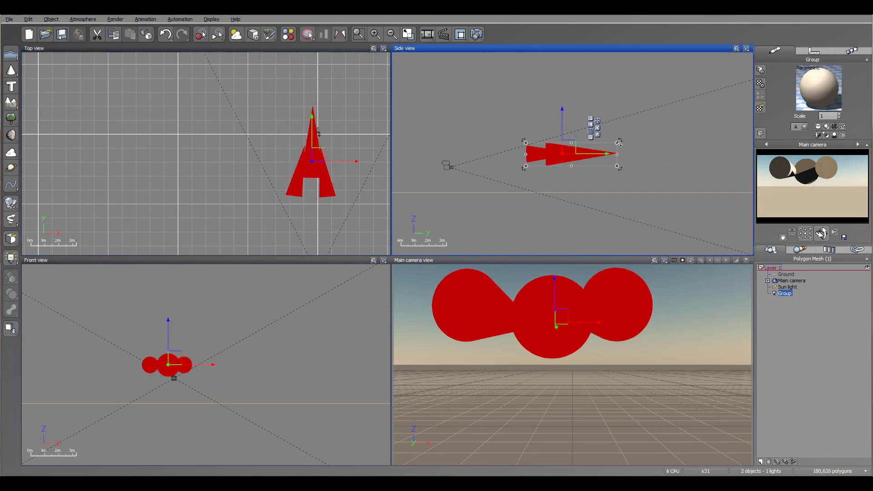
drag(616, 142, 592, 150)
click(376, 150)
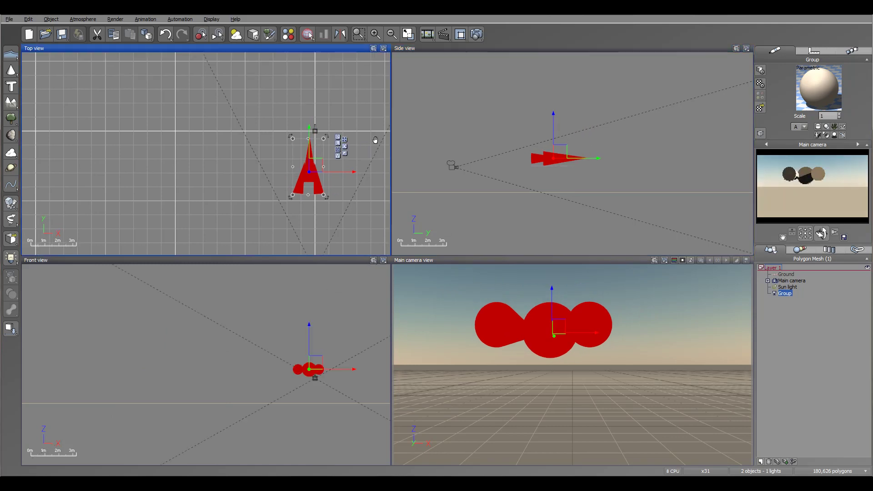
drag(315, 132, 322, 183)
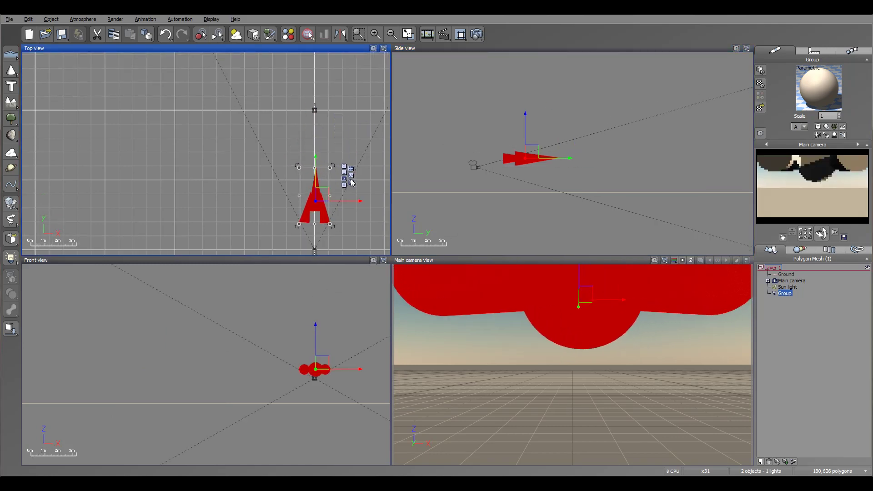
Start an animation for the mesh in the Animation Setup Wizard with the Missile motion type, and look through its motion options
click(444, 35)
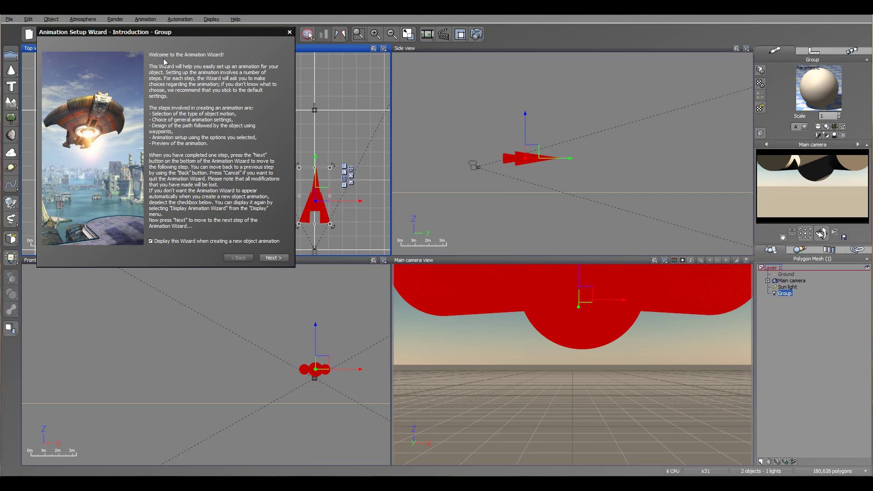
click(274, 258)
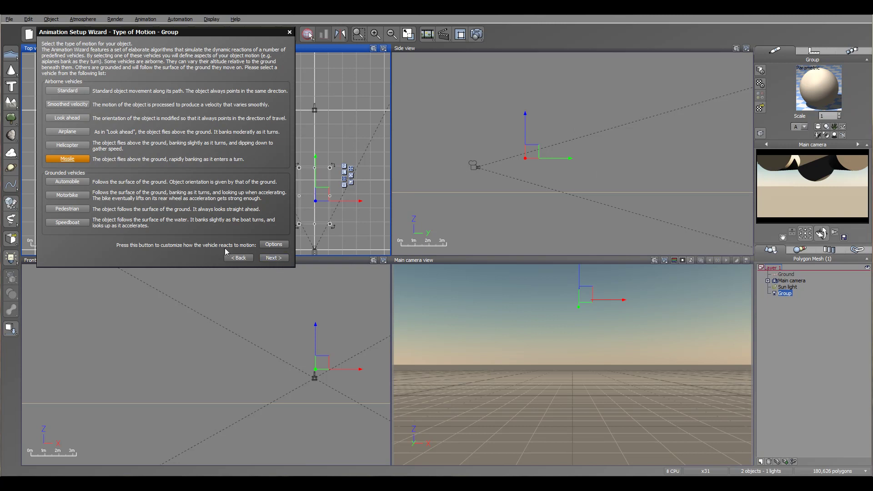
click(277, 246)
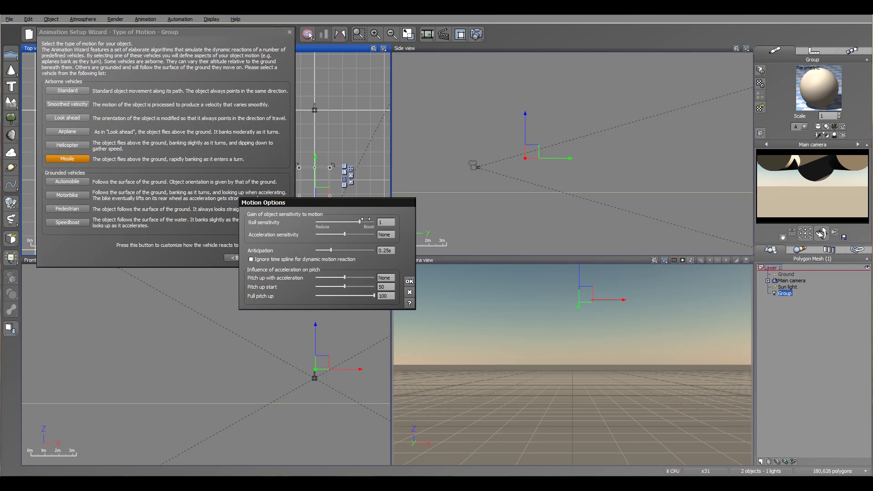
click(407, 294)
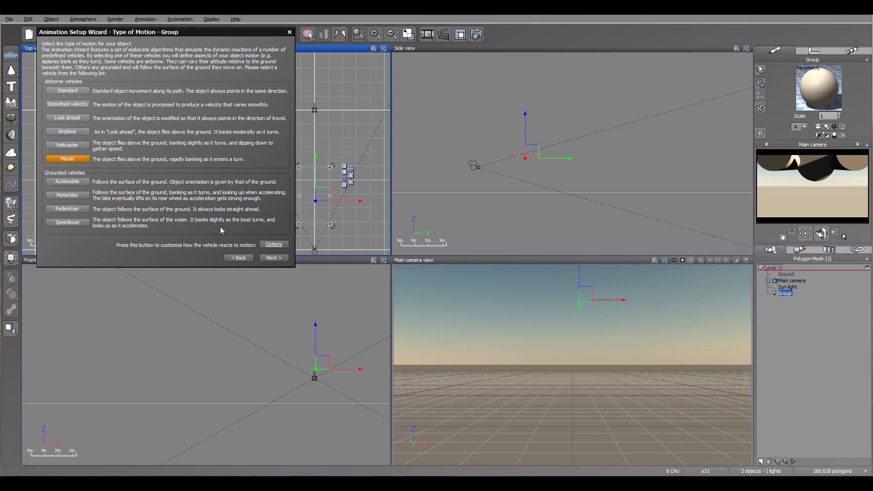
click(273, 260)
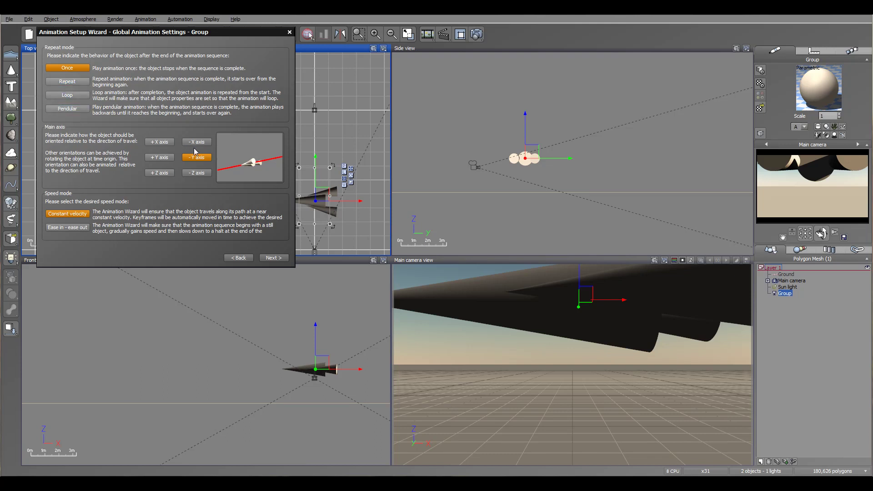
Try the + Y, - Z, - X and + X main axis orientations for the direction of travel
click(165, 158)
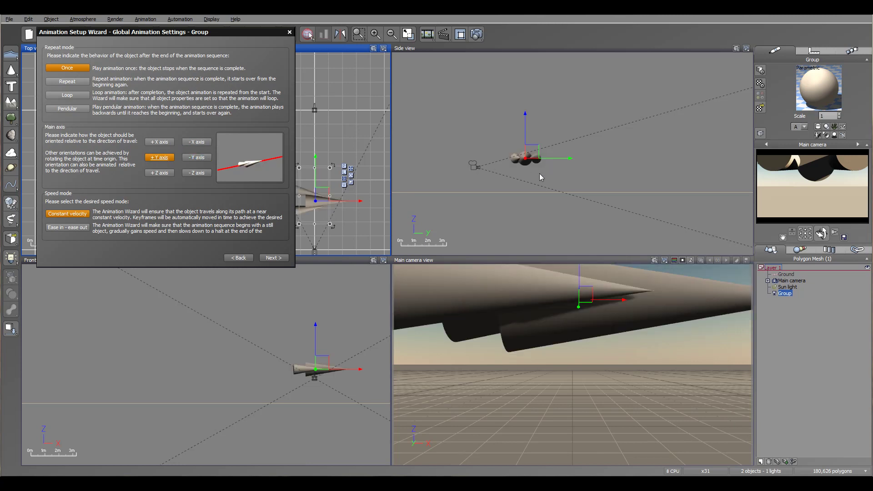
click(198, 173)
click(198, 142)
click(171, 142)
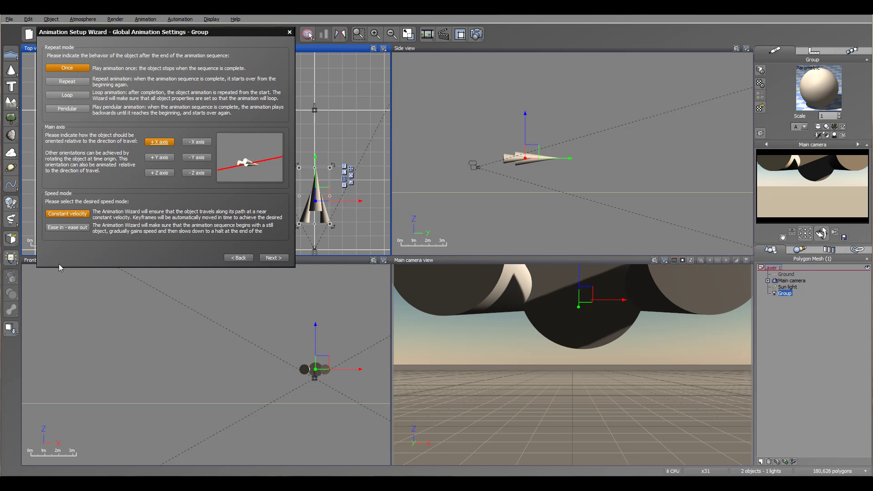
Try the Ease in - ease out speed mode, look at the advanced effects, and return to the global animation settings
click(60, 228)
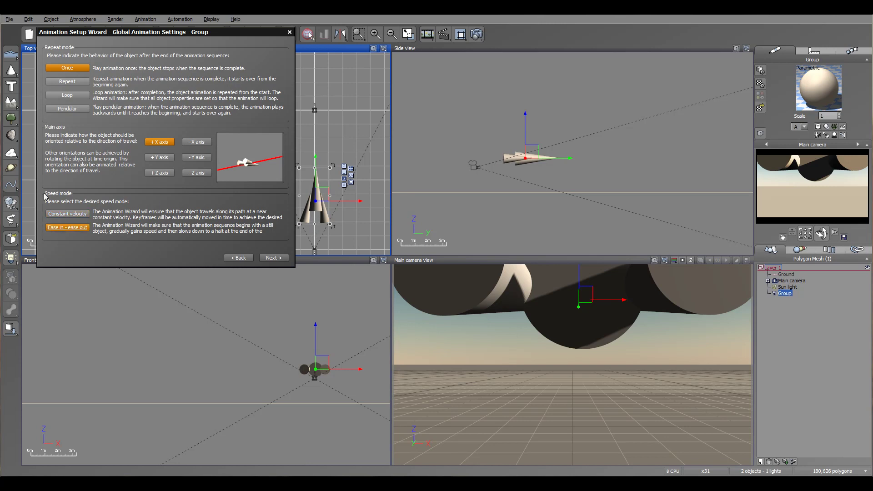
click(273, 258)
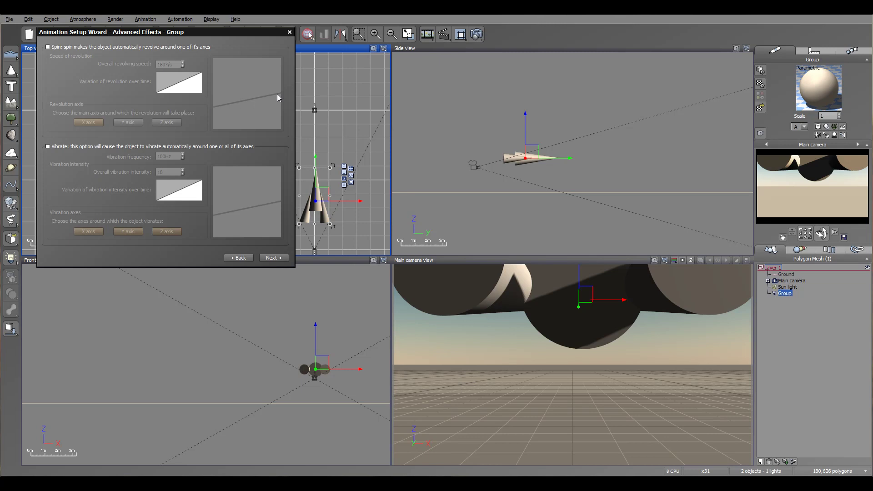
click(234, 259)
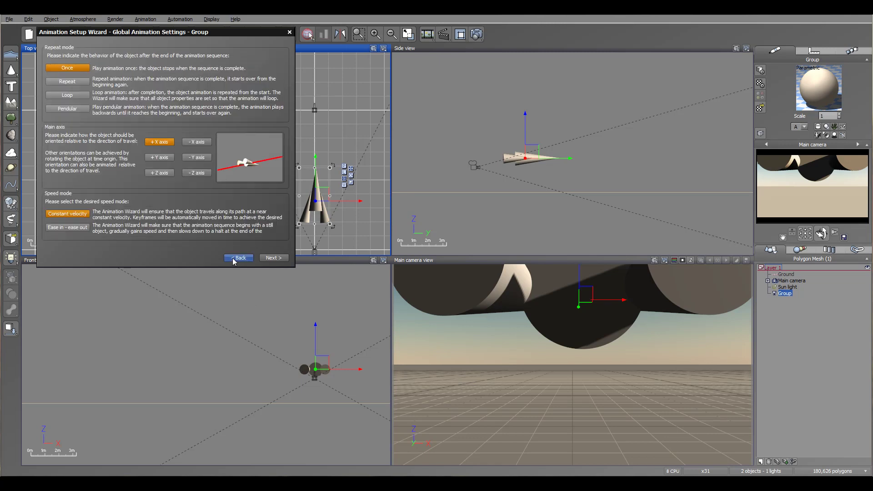
click(244, 259)
click(276, 259)
Orient the mesh's main axis along + Y for the direction of travel, and enable the Vibrate effect
click(167, 159)
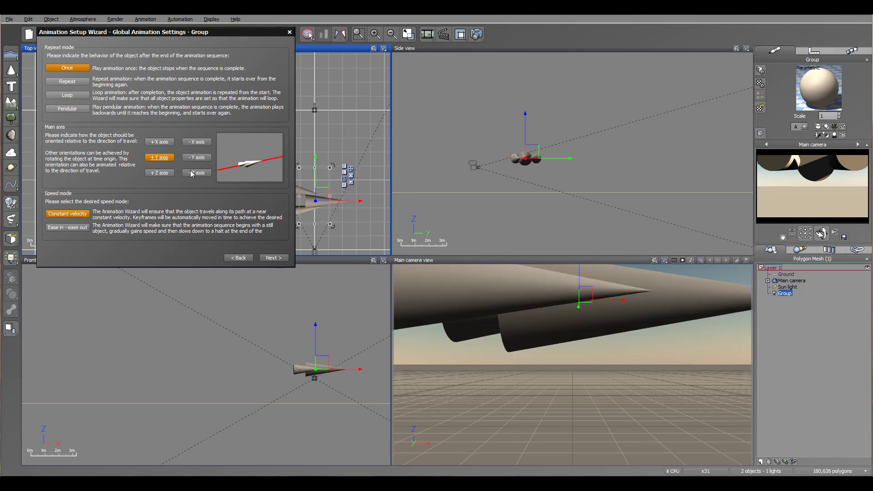
click(274, 258)
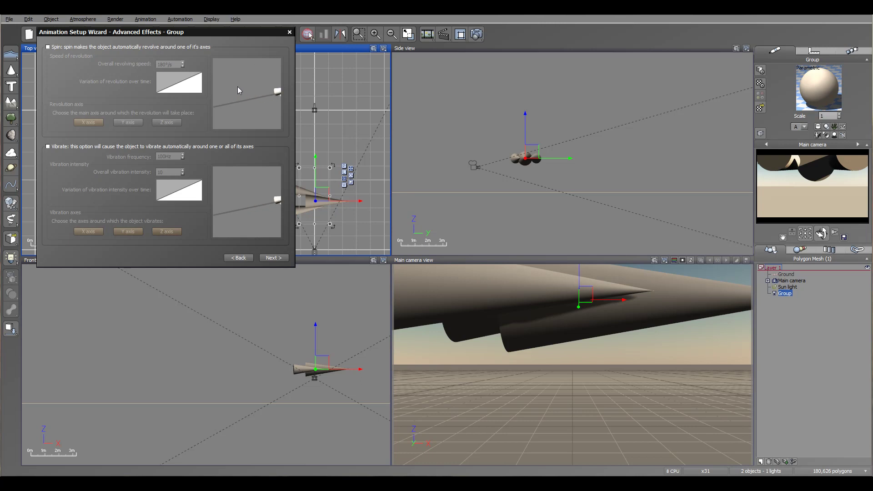
click(48, 146)
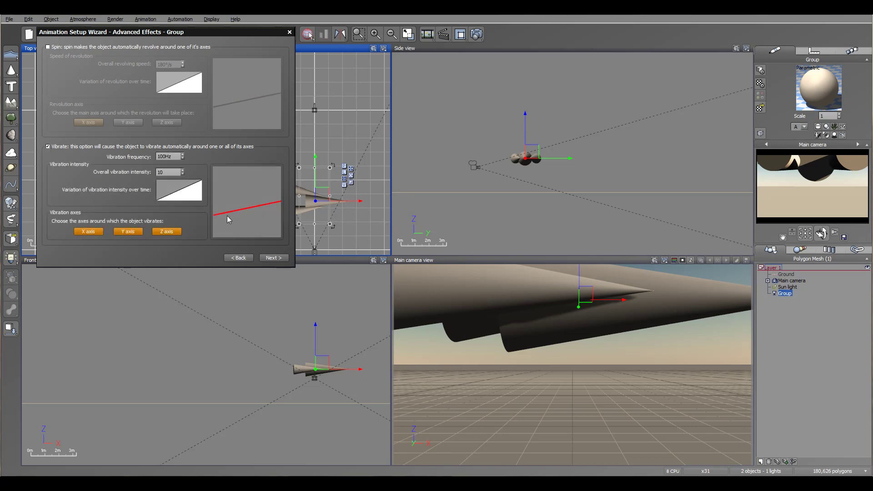
Disable the Vibrate effect and plot a looping flight path of waypoints for the object that winds away from and back toward the camera
click(49, 147)
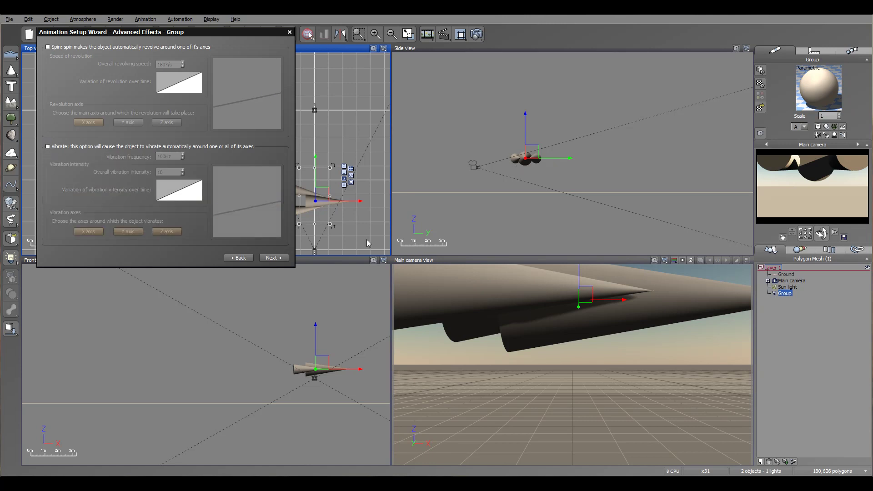
click(273, 258)
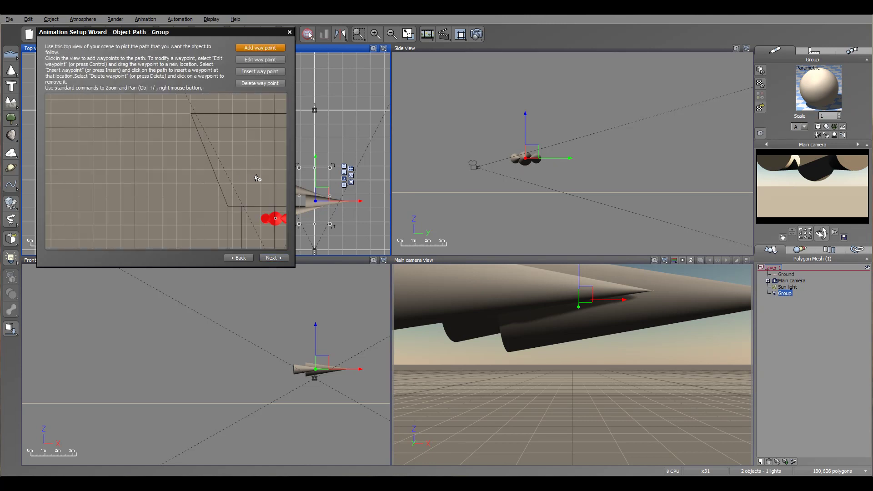
right_drag(215, 152, 202, 180)
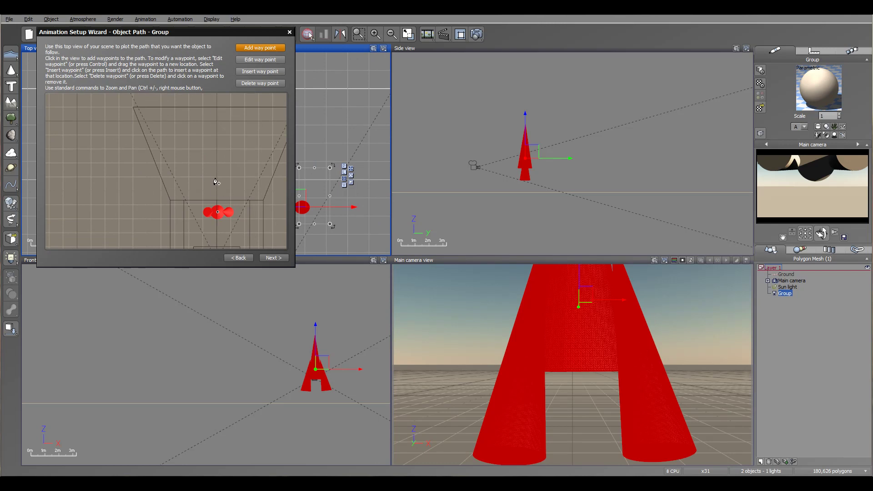
click(198, 166)
click(210, 111)
right_drag(227, 125, 164, 210)
click(176, 193)
click(241, 137)
click(185, 105)
click(97, 108)
click(86, 182)
right_drag(136, 196, 122, 102)
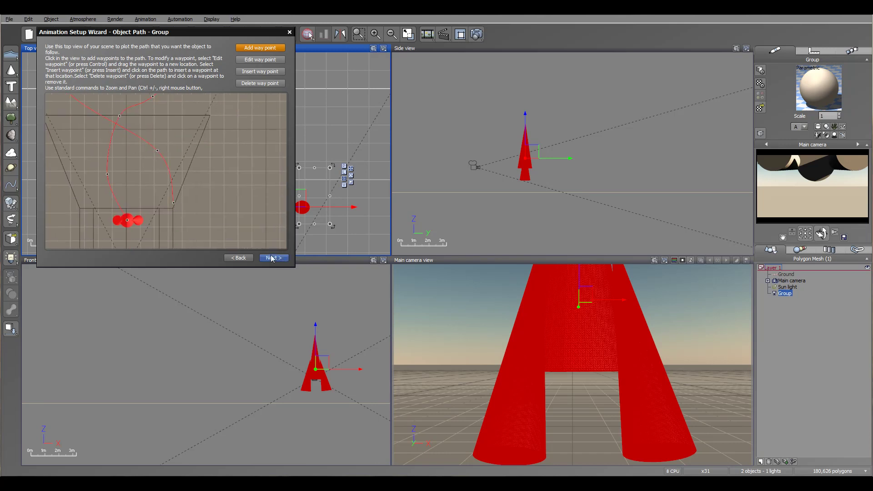
Process the object path with a 9-second duration, preview the animation, and finish the Animation Setup Wizard
click(280, 258)
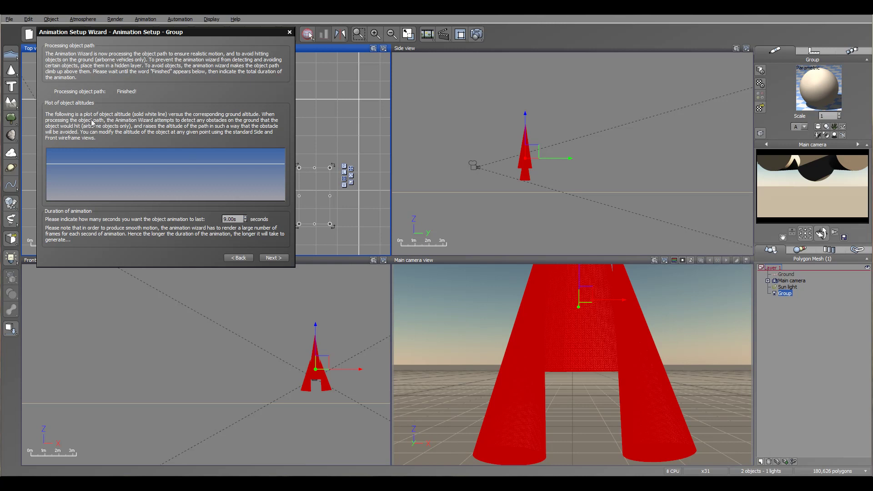
click(274, 258)
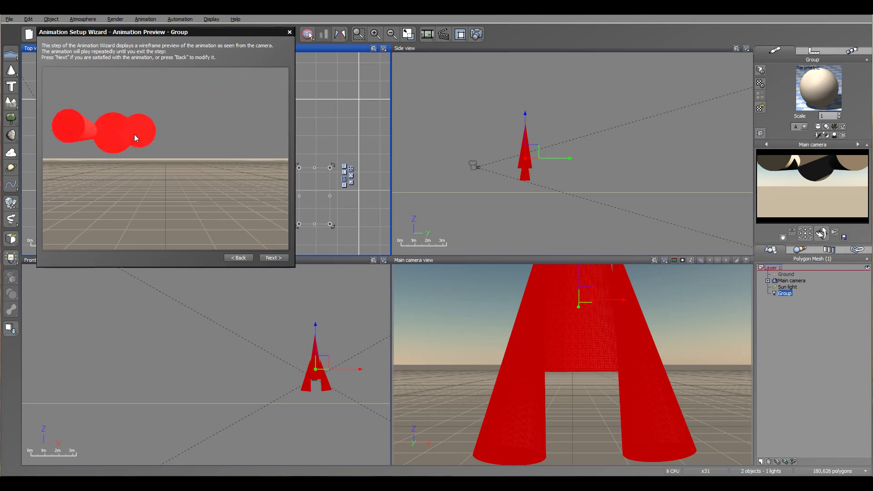
click(272, 258)
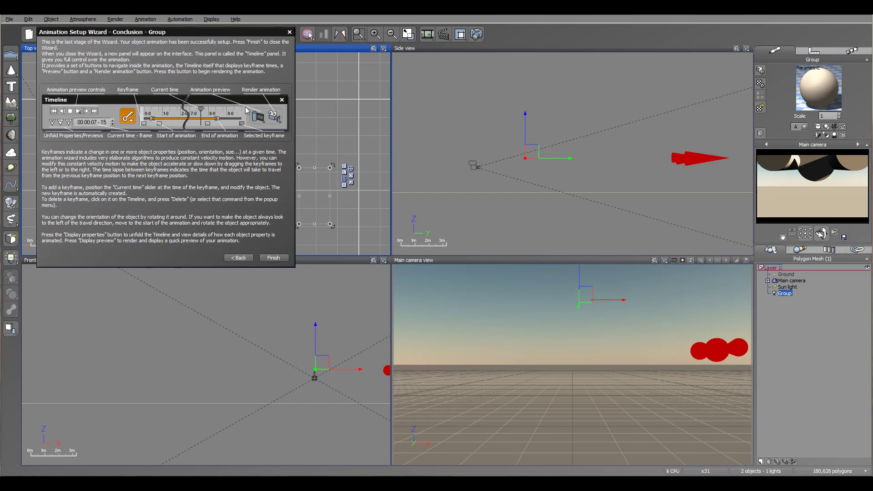
click(273, 258)
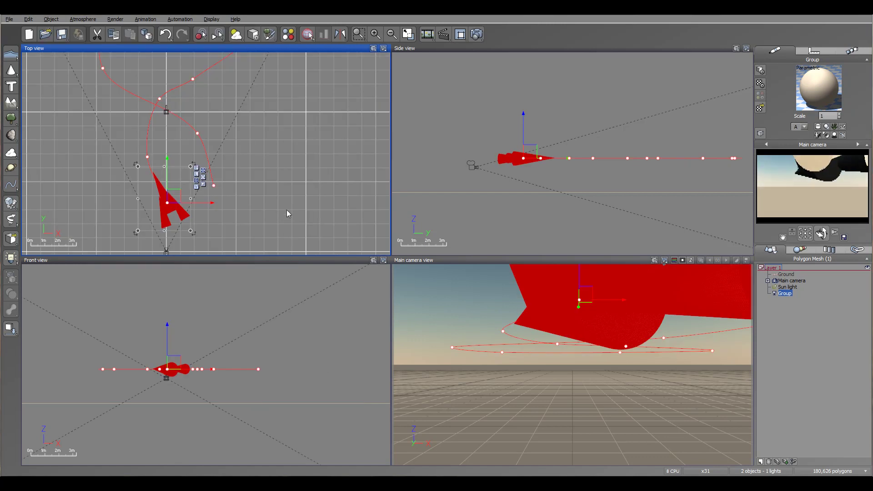
Show the animation timeline and scrub to 00:00:05.38 with the main camera view active
right_drag(219, 153, 307, 194)
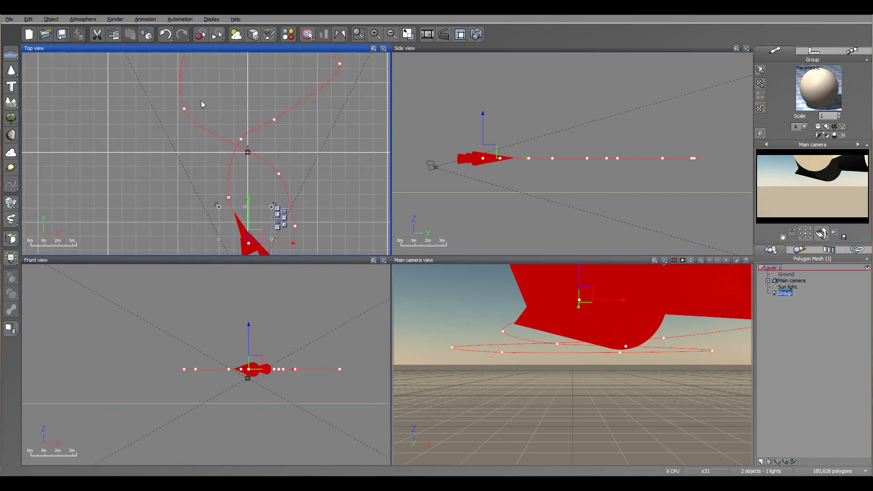
click(444, 35)
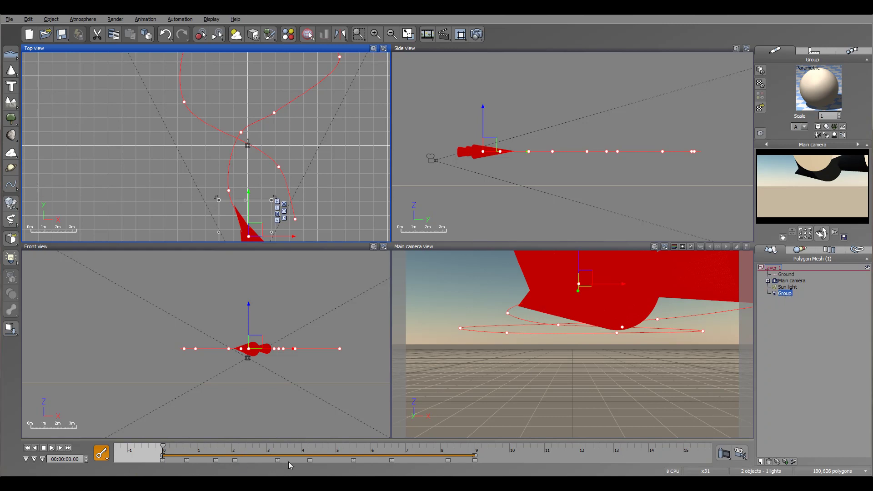
right_drag(331, 157, 331, 201)
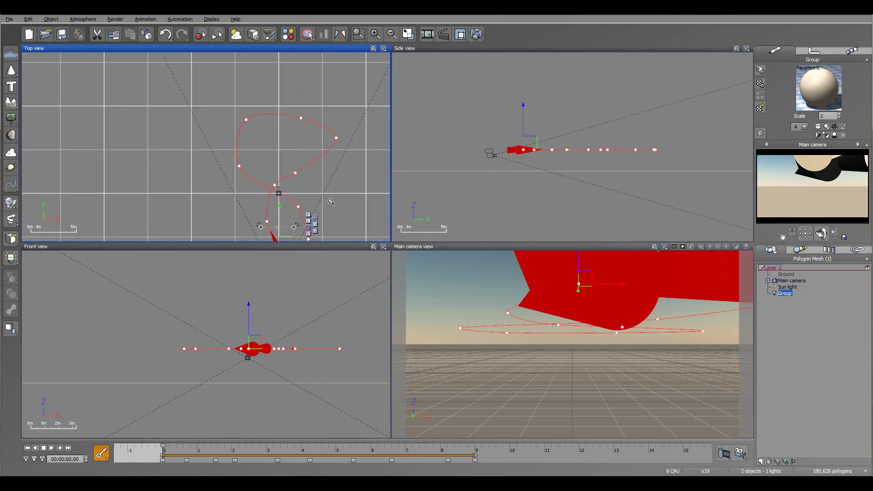
scroll(331, 201, down, 5)
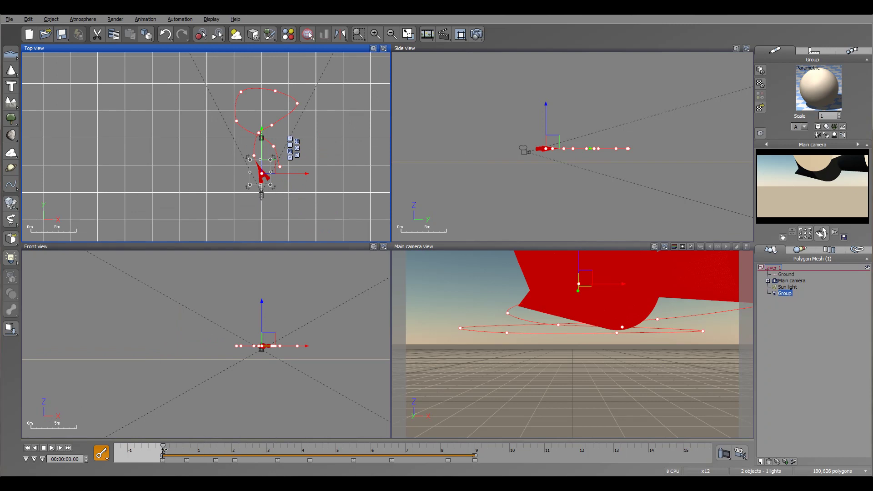
click(492, 247)
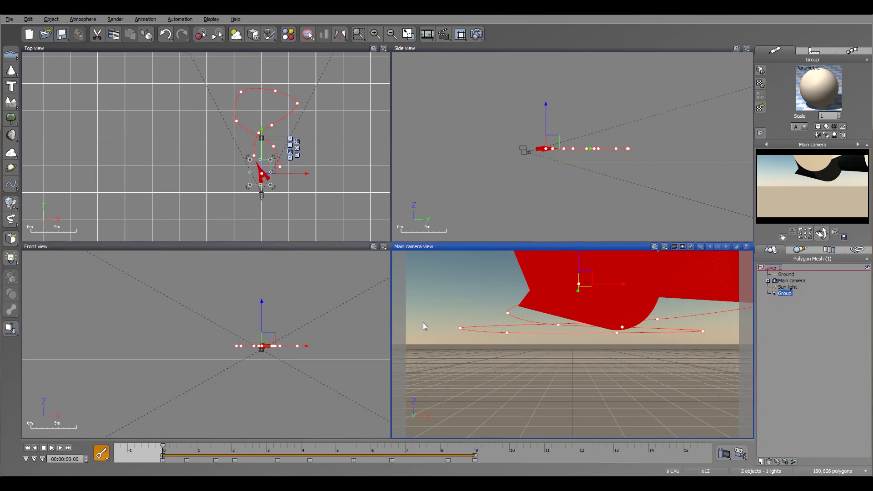
drag(164, 449, 350, 460)
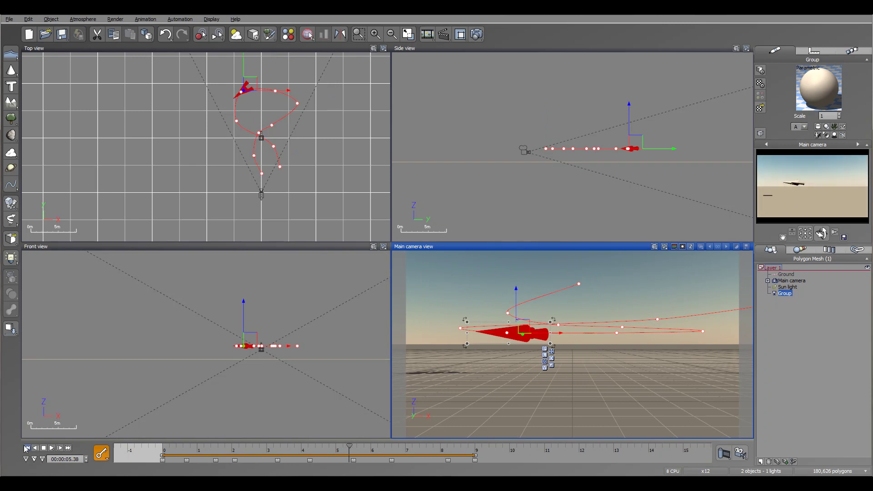
Review the missile's flight by jumping to its start and end, stepping through the keyframes, and playing the animation
click(27, 448)
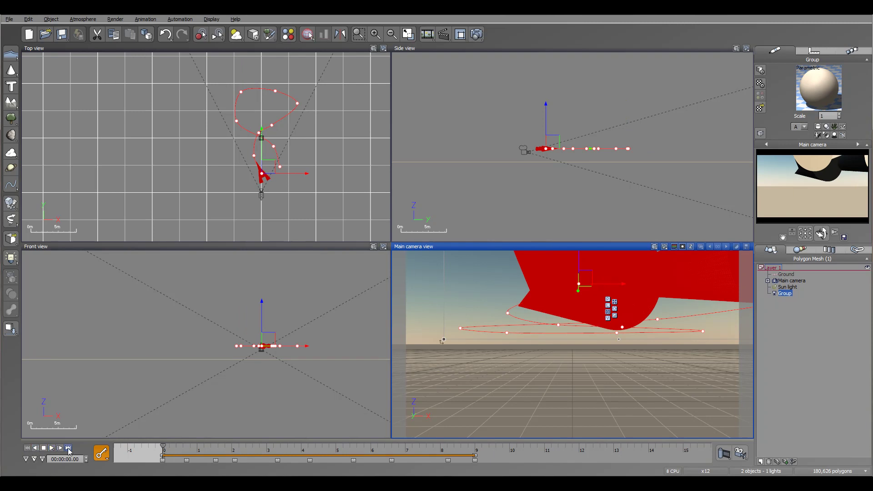
click(68, 448)
click(27, 448)
click(59, 449)
click(60, 449)
click(60, 448)
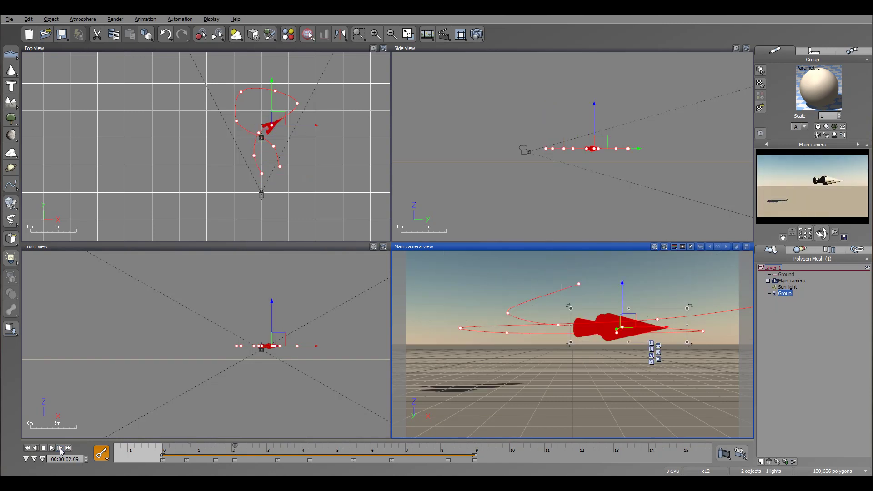
click(60, 448)
click(59, 449)
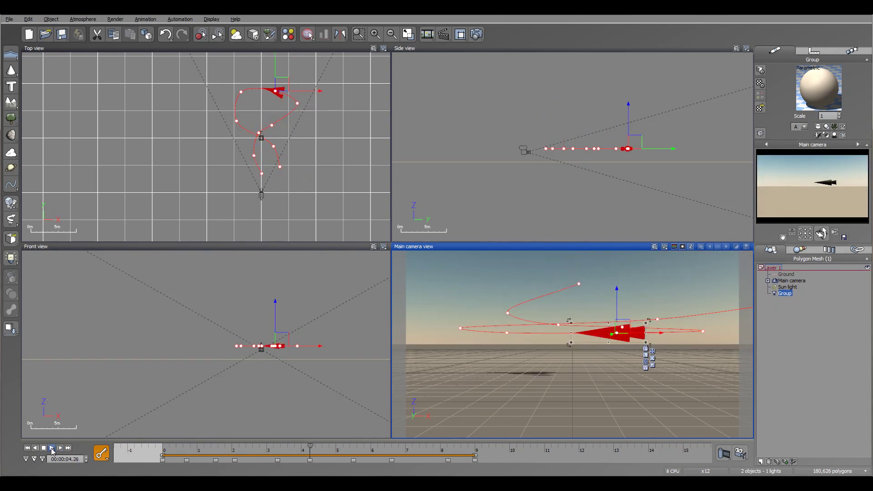
click(51, 449)
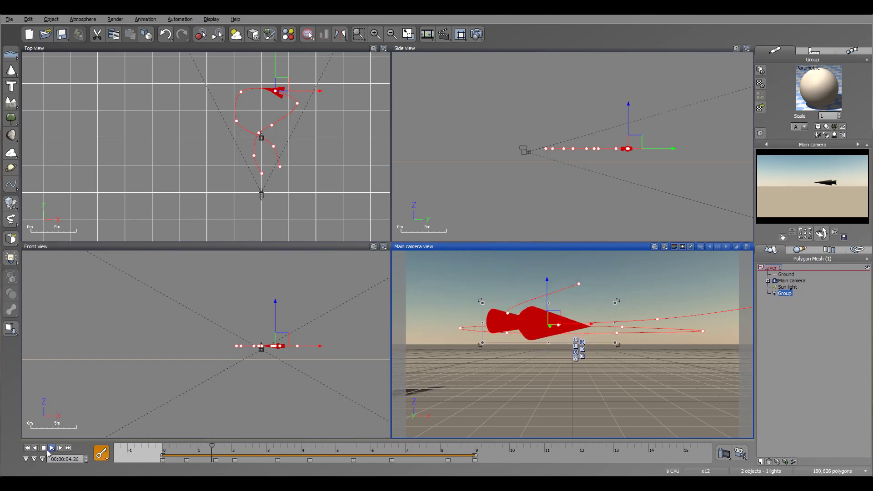
click(44, 449)
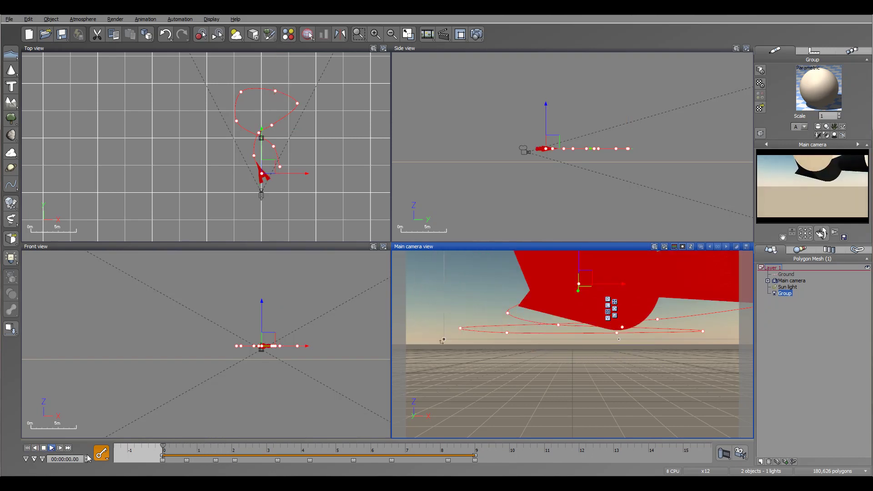
Look through the keyframe-adding options and the timeline's animation commands, including scaling, keyframe and render options
click(106, 454)
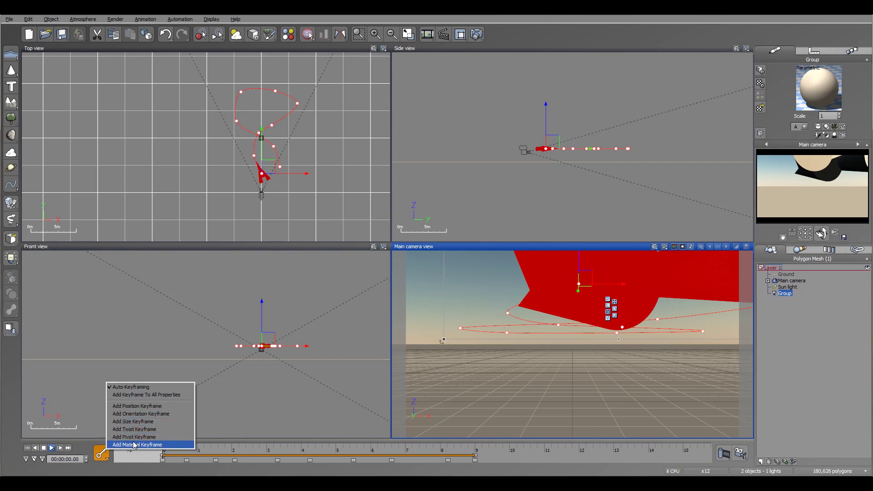
right_click(84, 449)
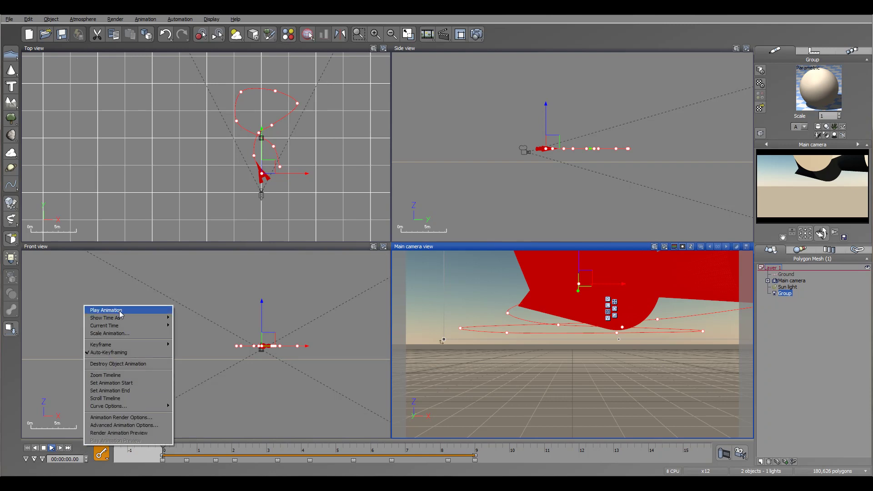
mouse_move(122, 322)
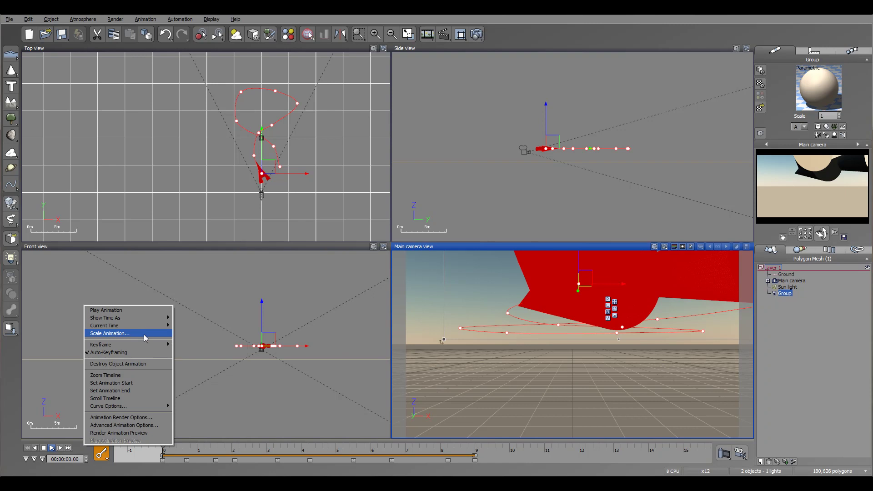
mouse_move(141, 347)
mouse_move(197, 346)
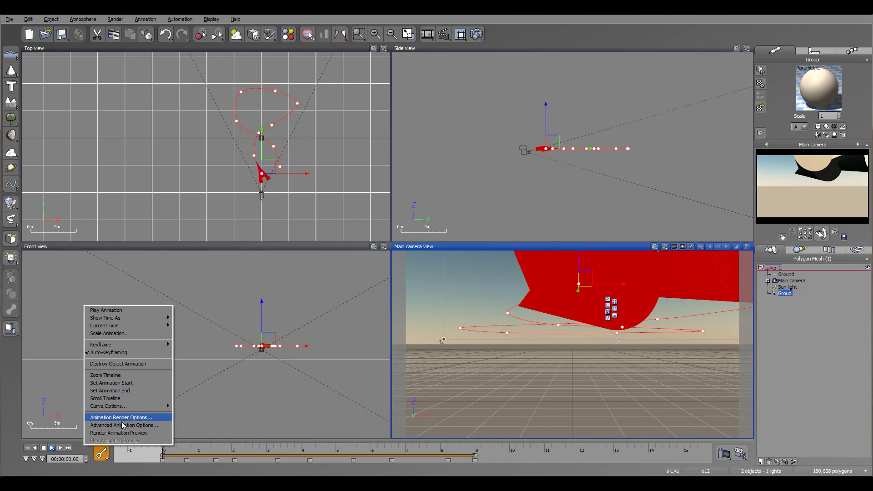
click(81, 451)
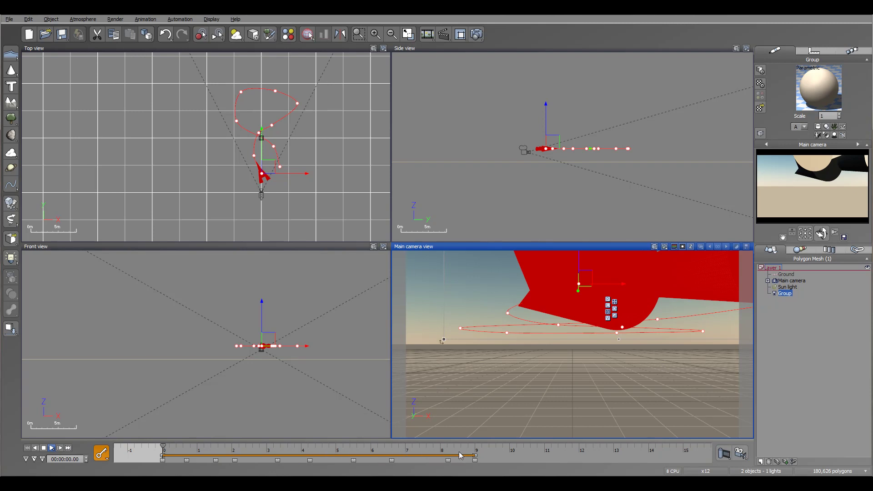
Expand the Group's animated properties in the timeline and display the Position X, Y and Z curves in the graph
drag(541, 454, 517, 460)
mouse_move(515, 456)
ctrl+right_down()
mouse_move(515, 446)
mouse_move(515, 465)
mouse_move(514, 451)
mouse_move(516, 462)
mouse_move(454, 453)
mouse_move(521, 454)
ctrl+right_up()
drag(510, 455, 455, 458)
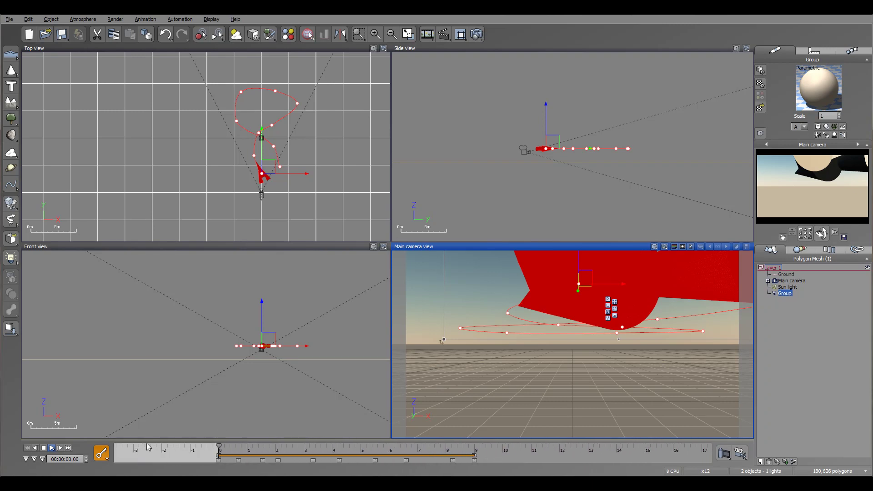
click(26, 459)
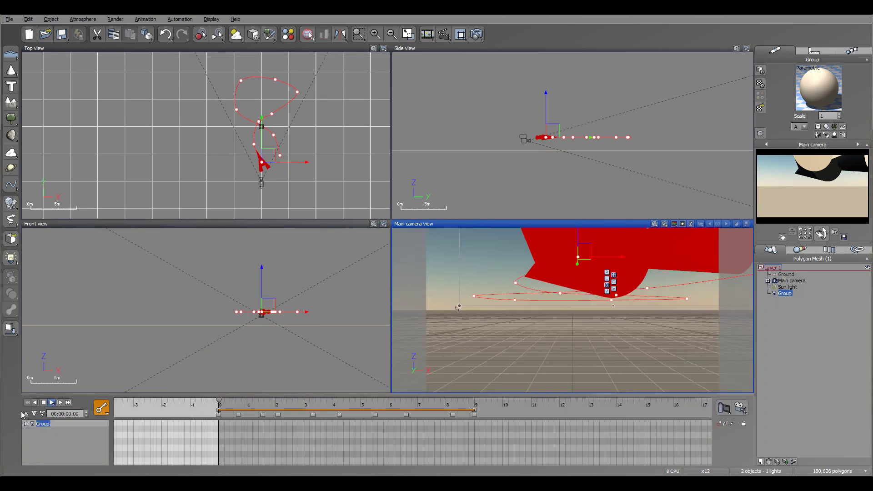
click(26, 424)
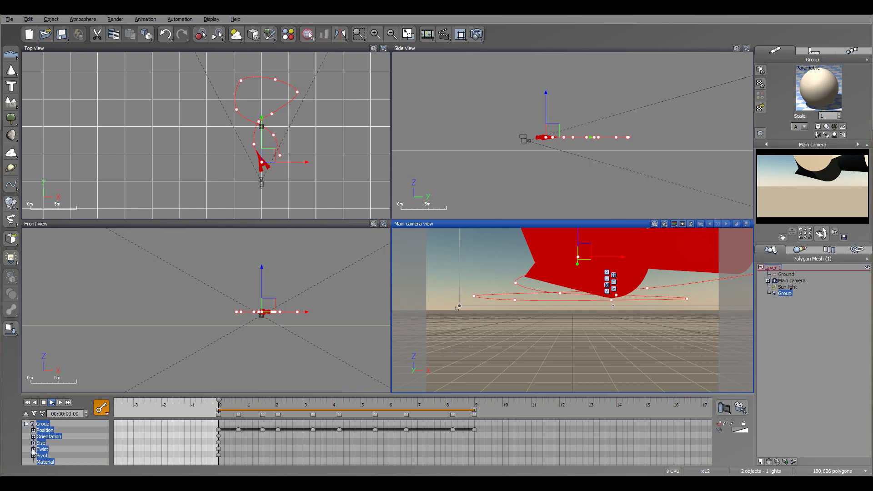
click(33, 450)
click(34, 443)
click(34, 413)
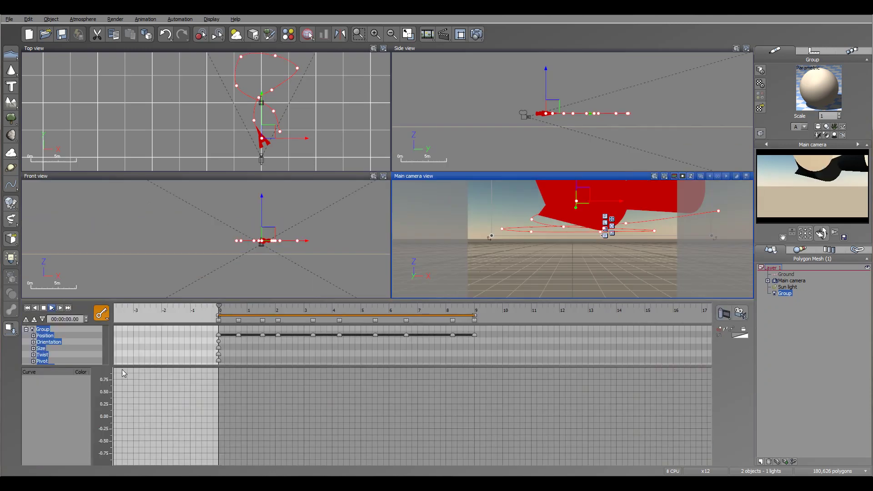
click(45, 336)
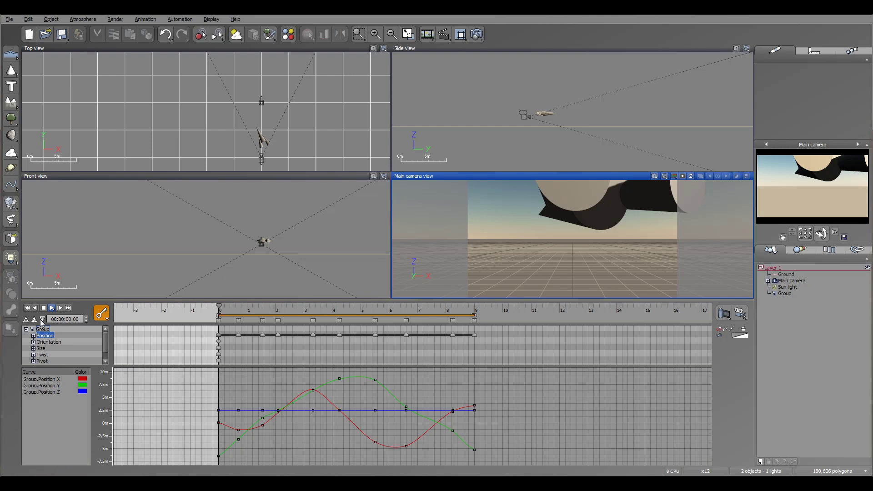
View the animation's preview thumbnails while scrubbing from the start to 00:00:06.17, and hide them again
click(42, 320)
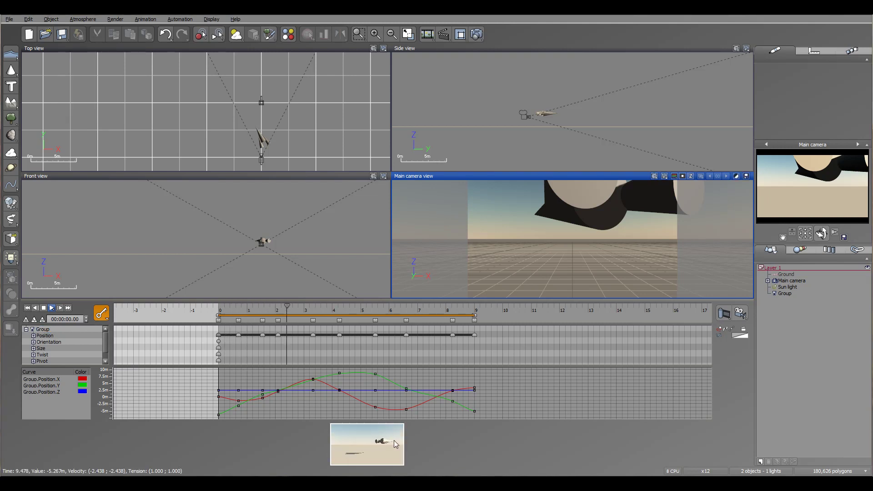
click(44, 309)
click(27, 308)
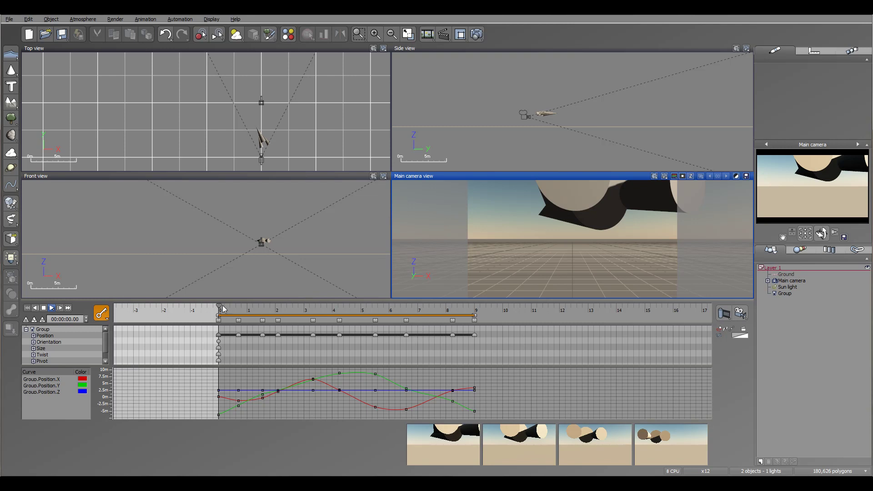
drag(219, 305, 398, 312)
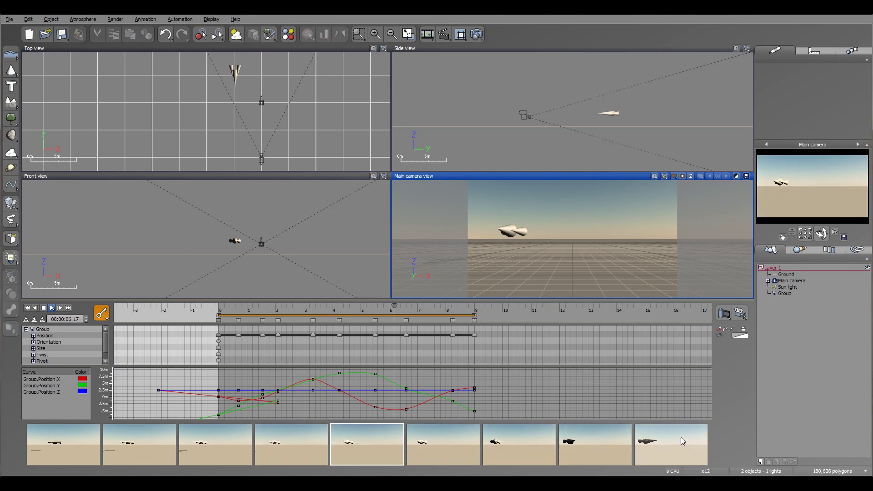
click(43, 320)
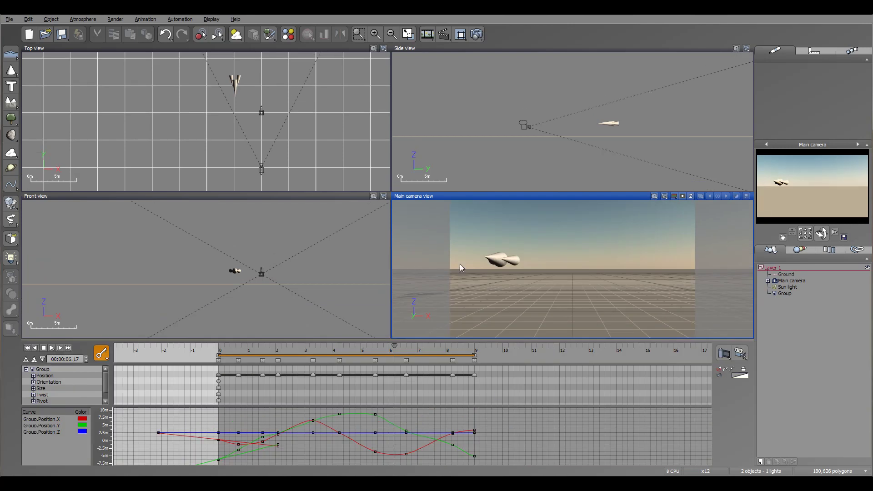
Select the Group near the start of its animation and raise a path point close to the flight's end by about 1 m in side view
drag(394, 347, 240, 361)
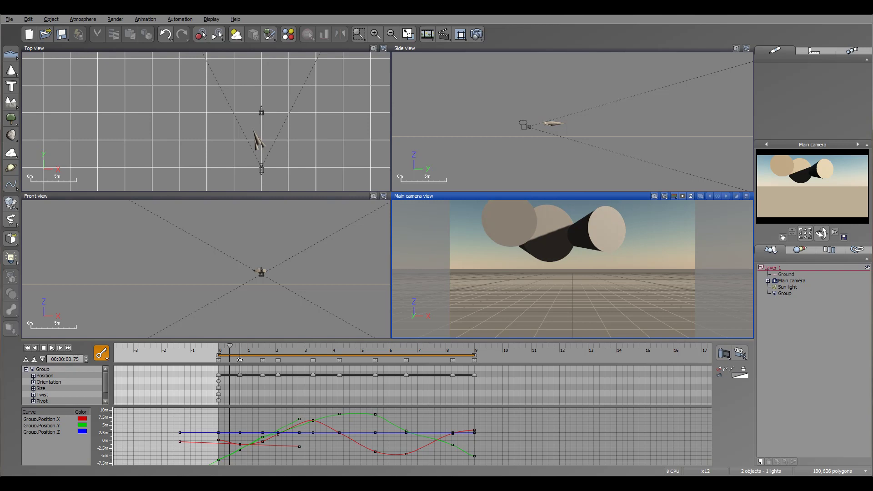
click(782, 295)
right_drag(543, 94, 614, 116)
scroll(508, 114, up, 4)
click(607, 118)
drag(606, 118, 607, 95)
drag(695, 89, 696, 93)
right_drag(698, 128, 604, 129)
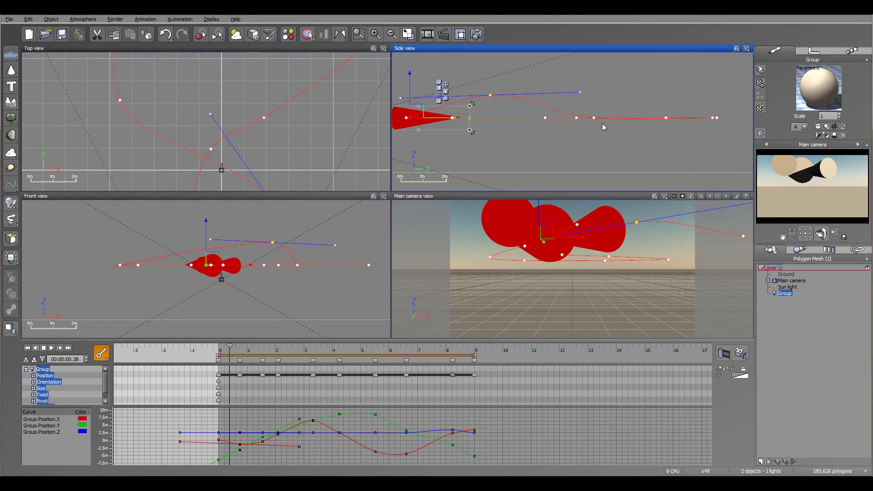
In side view, lower the flight path point near 6.6 s by about 1.4 m and raise the one near 5.5 s by about 1 m
click(596, 118)
drag(594, 118, 597, 148)
right_drag(695, 129, 659, 132)
drag(660, 129, 660, 105)
Play the animation in the main camera view to review the reshaped flight path, and stop it
click(586, 197)
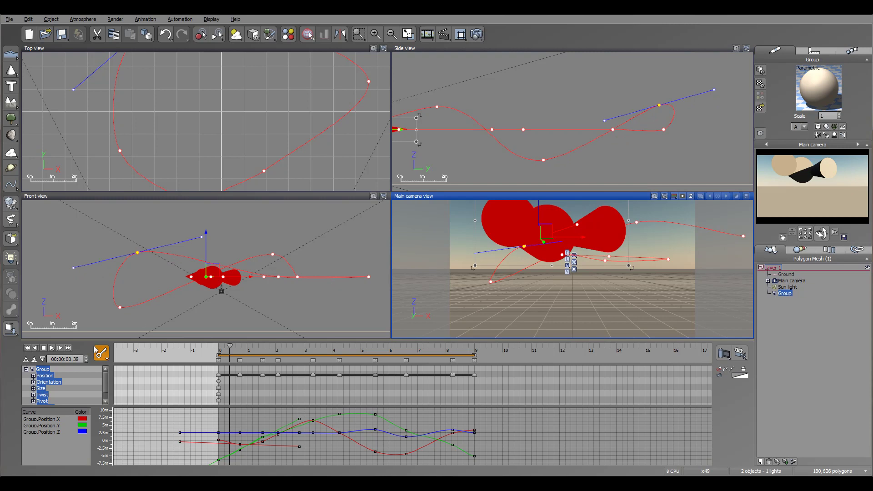
click(52, 348)
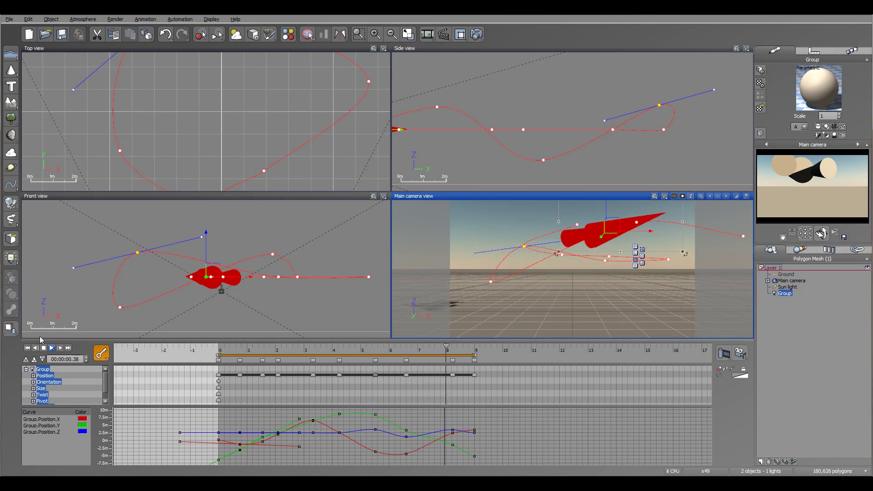
click(44, 348)
In top view, shift the path point at the loop's crossing, move the loop's lower-left point outward about 1 m, and adjust its tangent
scroll(330, 135, down, 3)
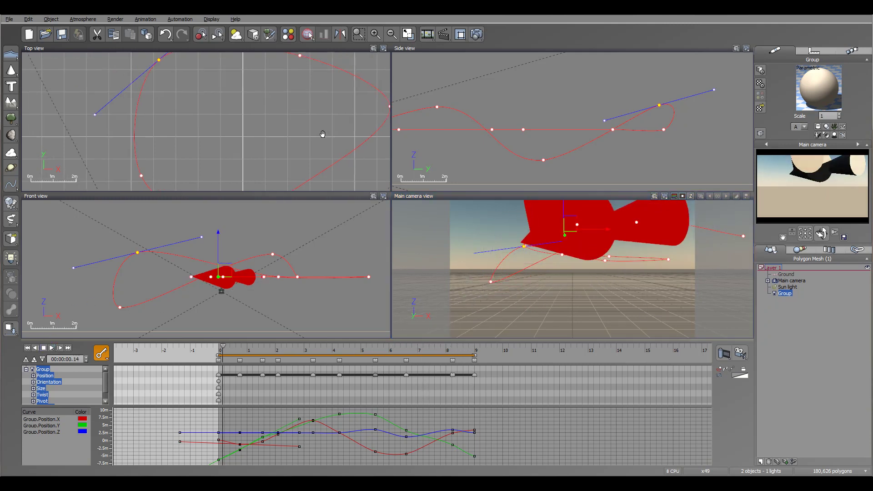
scroll(328, 134, down, 2)
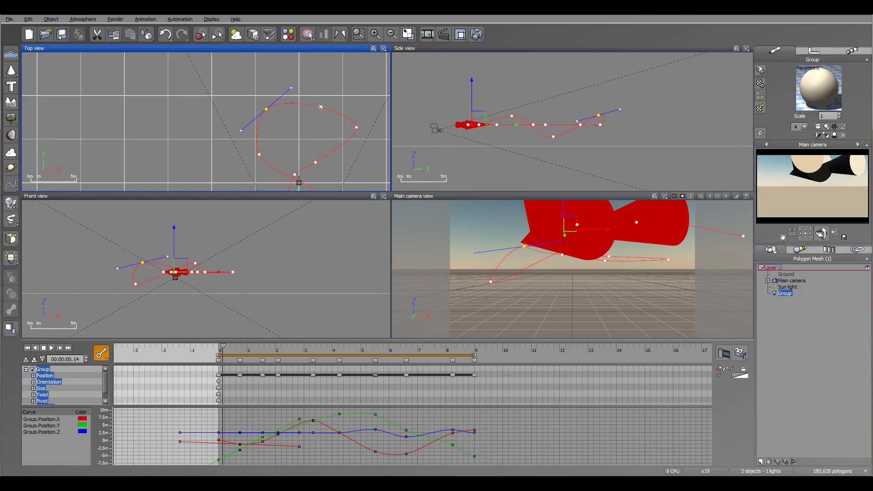
right_drag(311, 143, 317, 112)
click(303, 144)
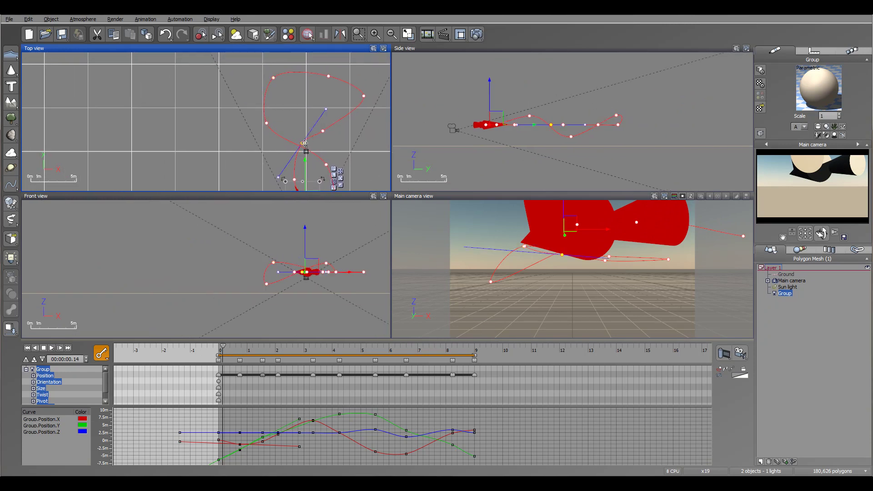
drag(297, 143, 258, 127)
mouse_move(271, 160)
mouse_down()
mouse_move(280, 155)
mouse_move(263, 160)
mouse_up()
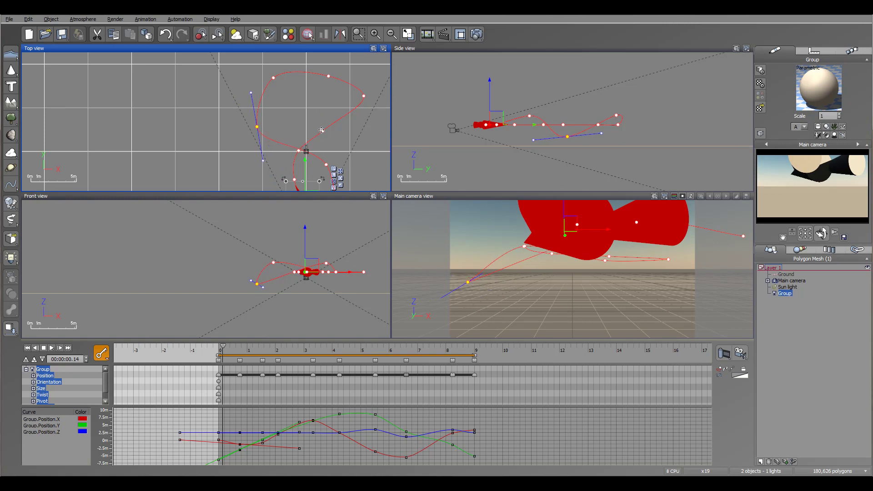
Round the loop in top view by moving its lower-right point outward, its upper point out about 2 m and its rightmost point in about 1 m
drag(322, 130, 333, 138)
drag(377, 109, 377, 103)
drag(328, 76, 327, 59)
drag(364, 96, 354, 96)
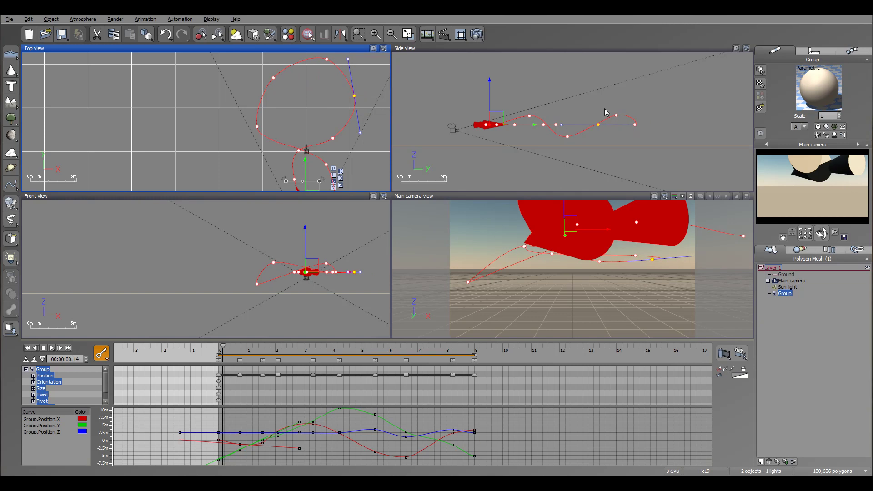
Select the main camera, tilt it upward at the animation's start to frame the craft, and check the framing by scrubbing to 00:00:03.84
right_drag(488, 129, 505, 150)
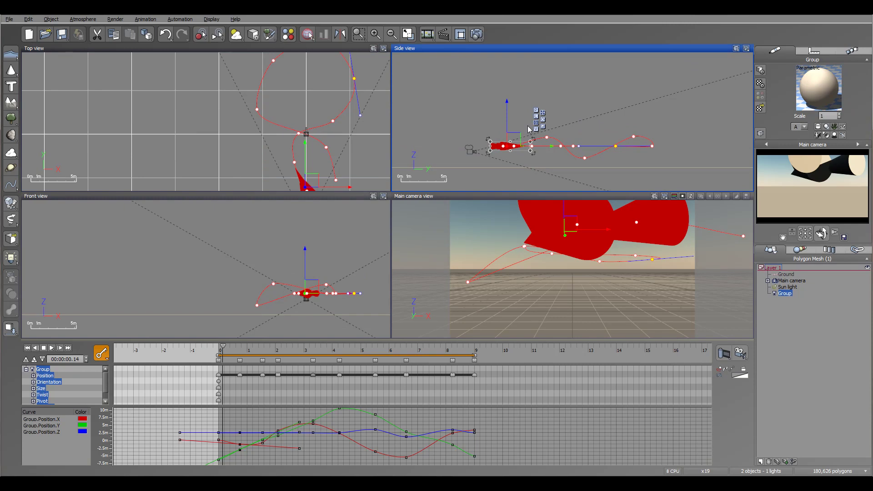
mouse_move(325, 137)
right_down()
mouse_move(305, 80)
mouse_move(324, 151)
right_up()
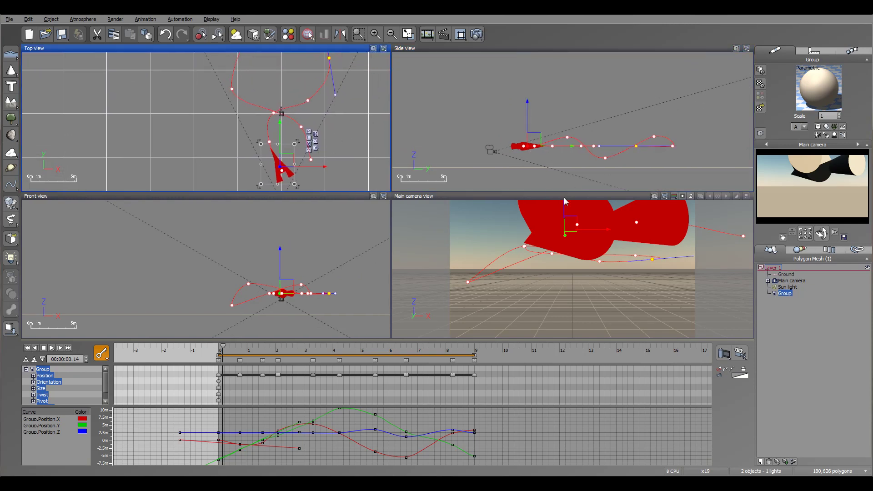
click(491, 153)
click(493, 151)
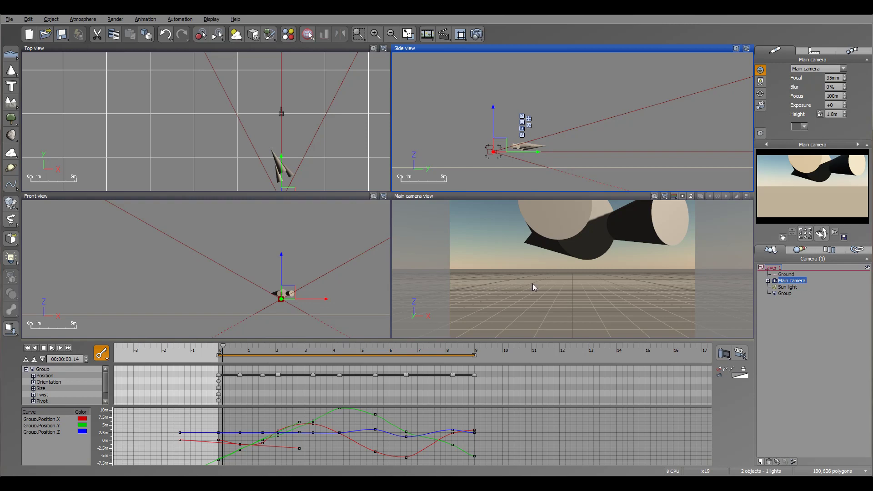
click(28, 348)
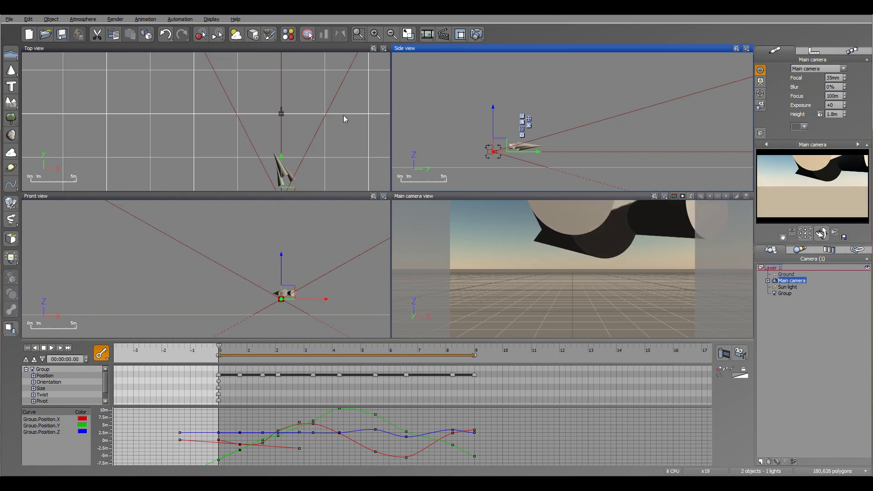
right_drag(430, 101, 478, 63)
drag(823, 234, 806, 245)
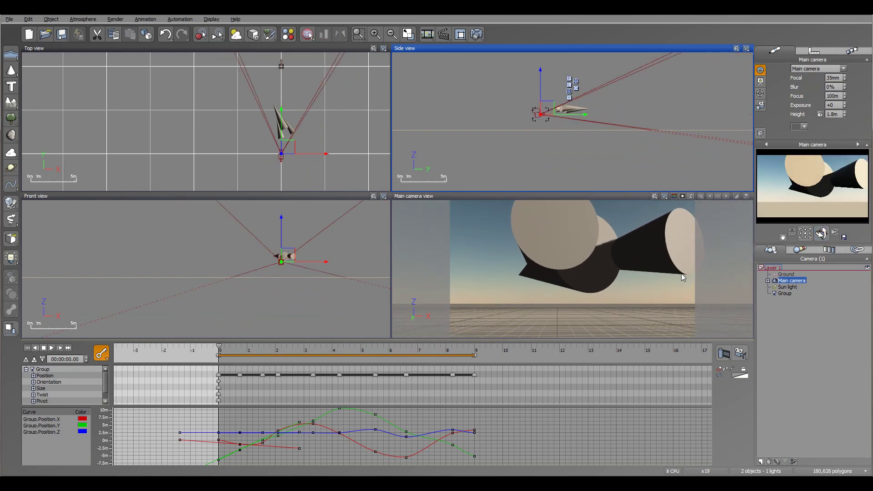
drag(219, 346, 328, 346)
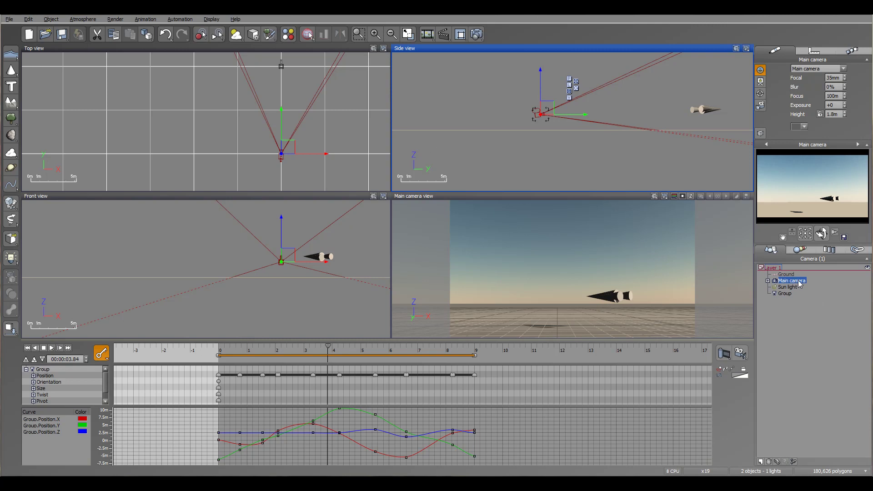
click(27, 348)
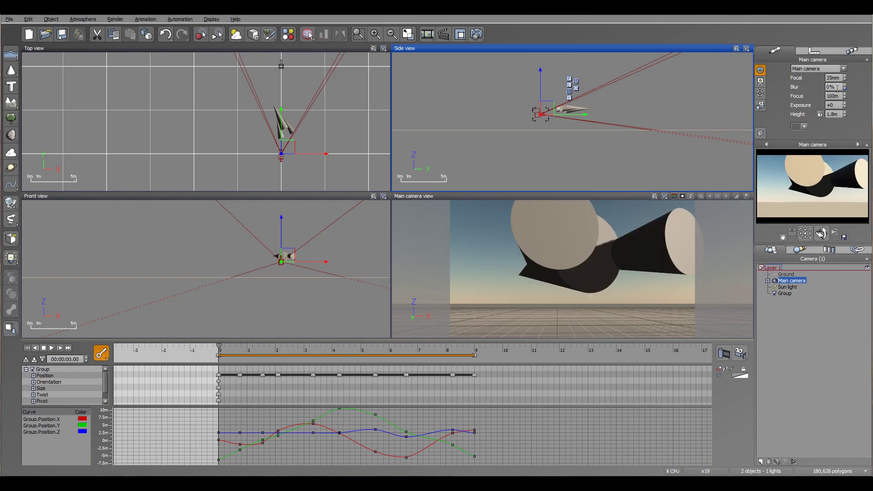
Set the main camera to track the Group in its animation settings
click(853, 52)
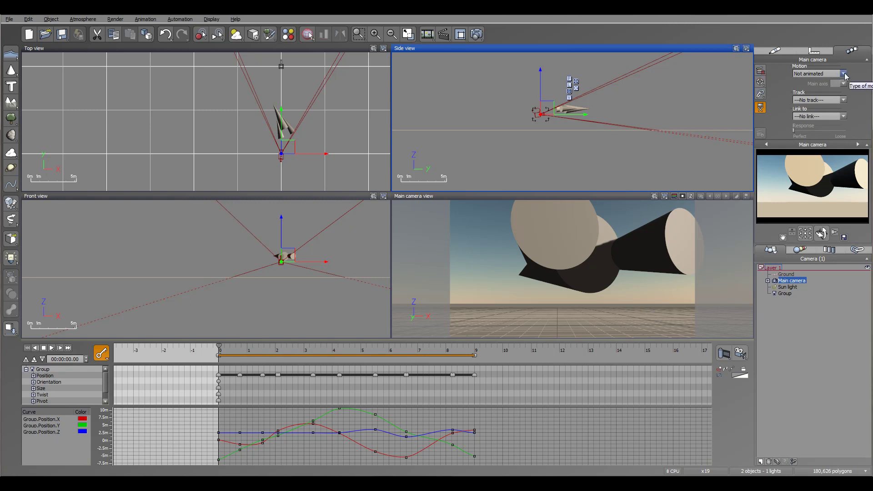
click(844, 100)
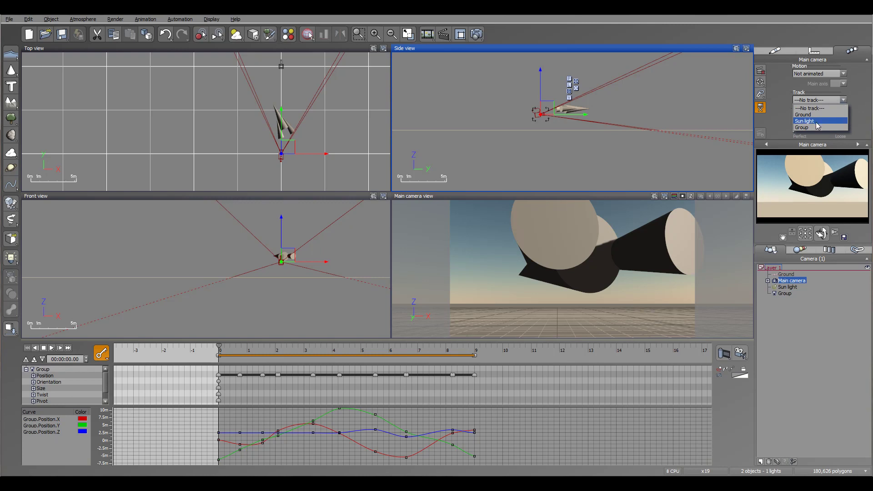
click(802, 128)
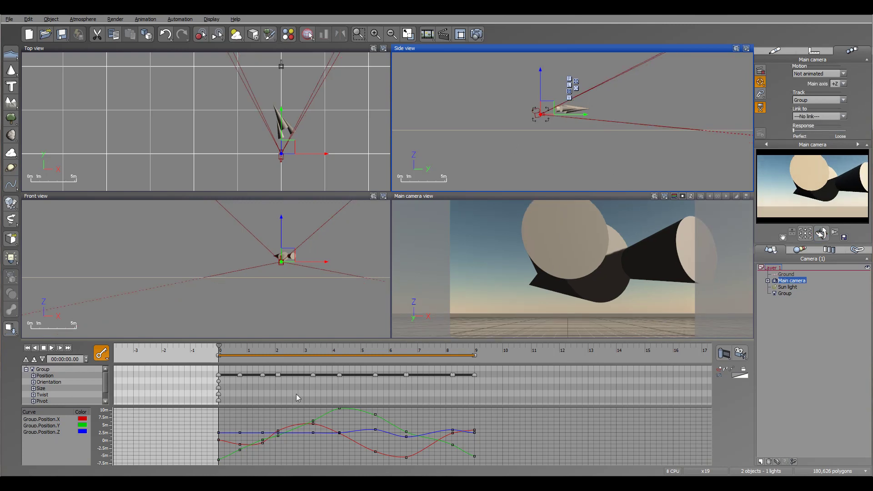
Scrub the timeline to 00:00:03.80 and back to 00:00:00.92 to check how the camera tracks the craft
drag(220, 348, 326, 348)
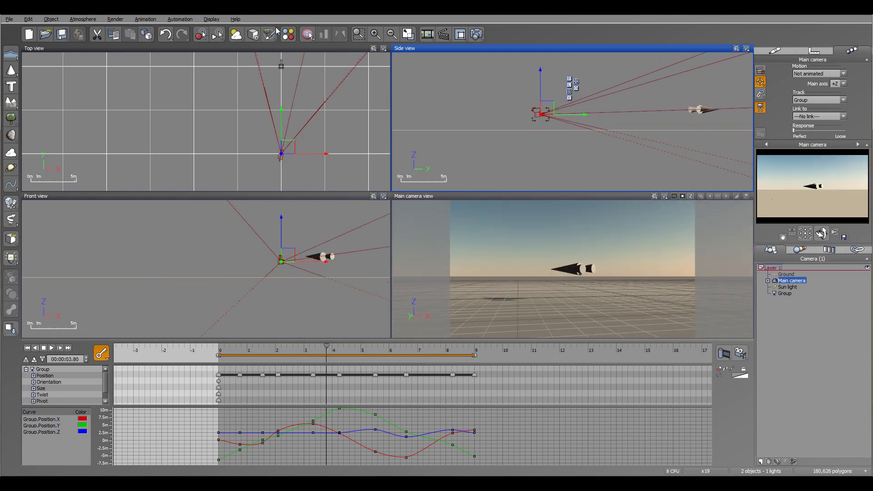
click(279, 49)
scroll(312, 138, down, 4)
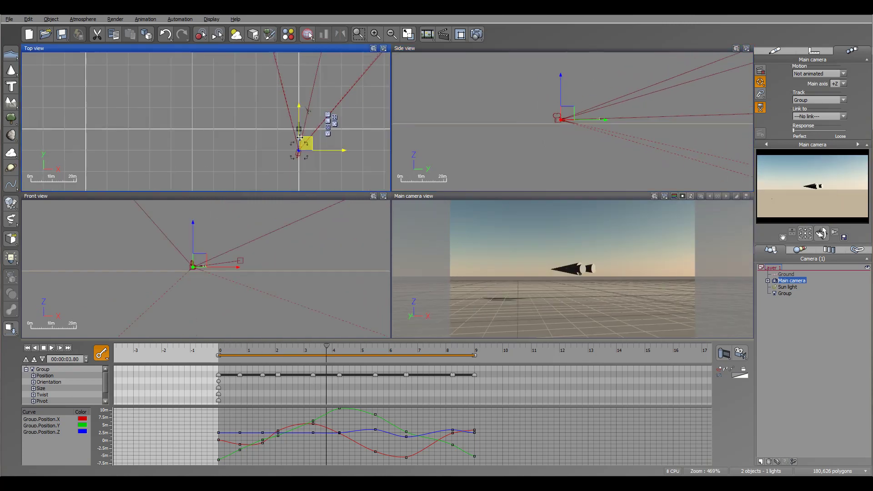
drag(327, 346, 250, 361)
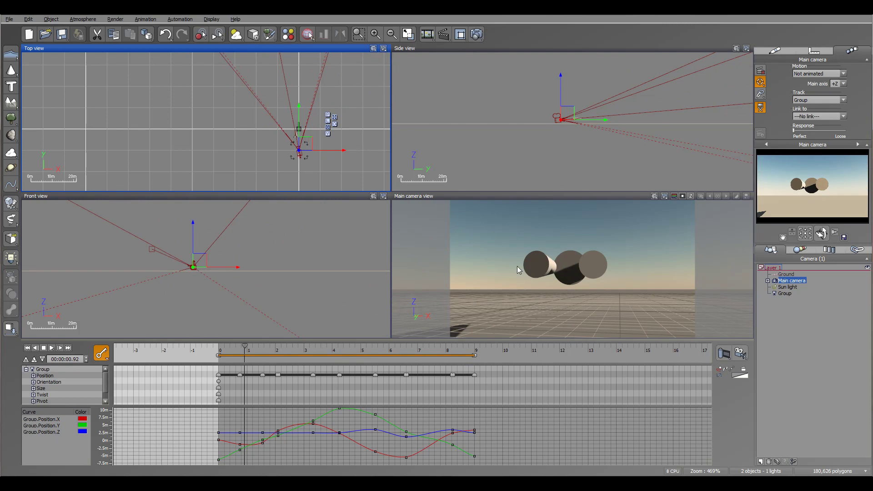
Loosen the main camera's tracking response to about halfway, review the motion by scrubbing and playing in the main camera view, and return to the start
click(26, 348)
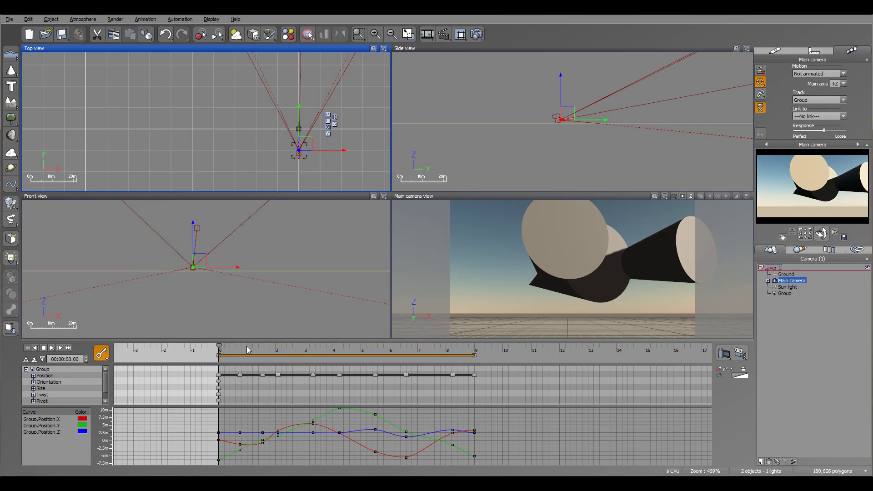
drag(219, 346, 330, 368)
click(504, 198)
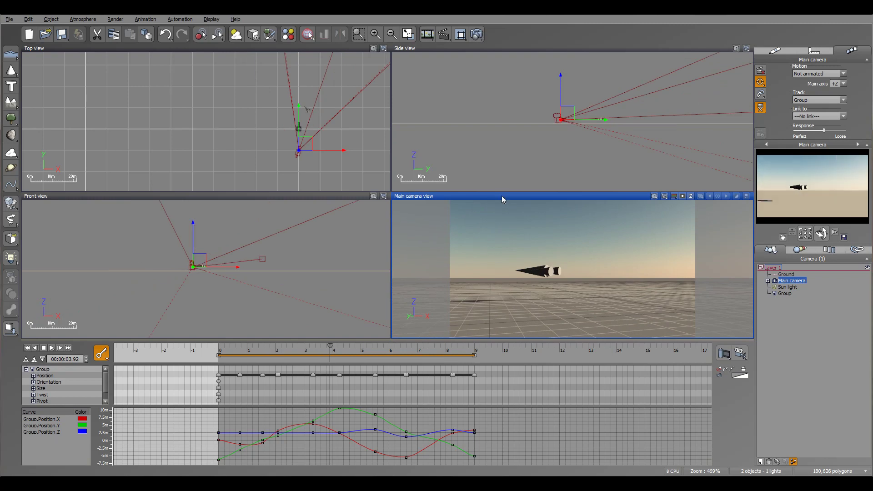
click(52, 348)
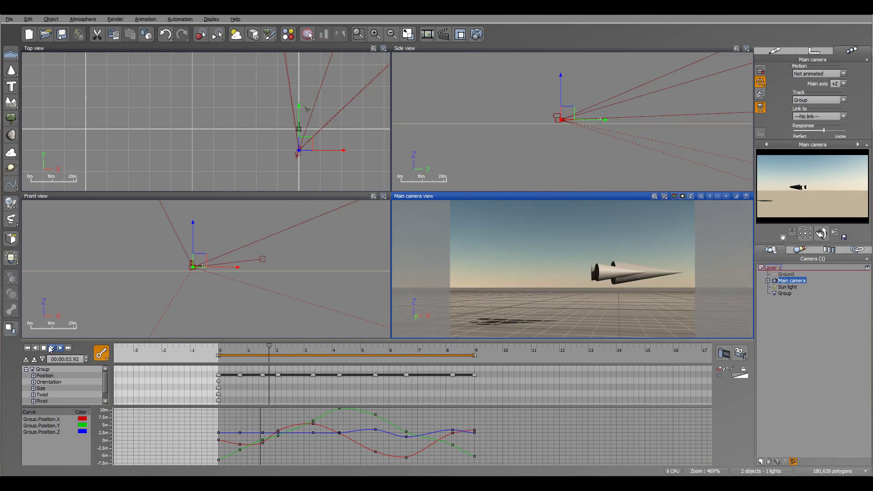
click(44, 349)
click(27, 349)
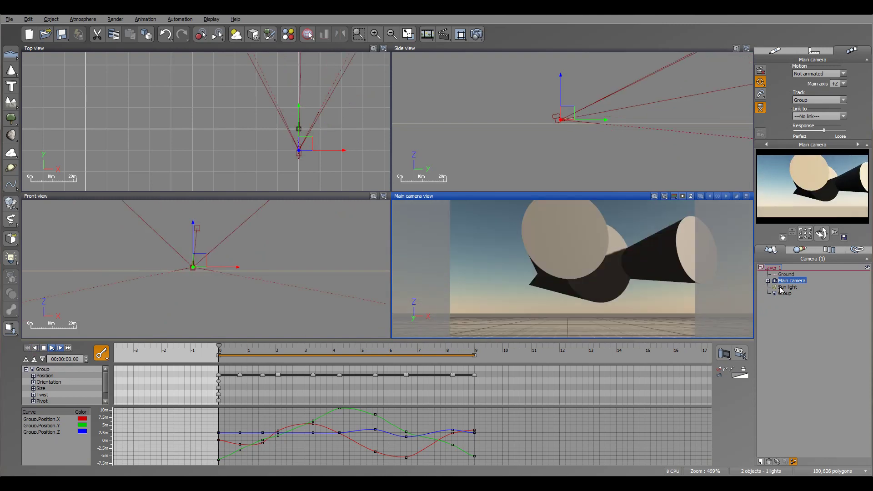
Create a new camera named followCamera through the Camera Manager in the main camera's advanced options
click(764, 281)
click(768, 281)
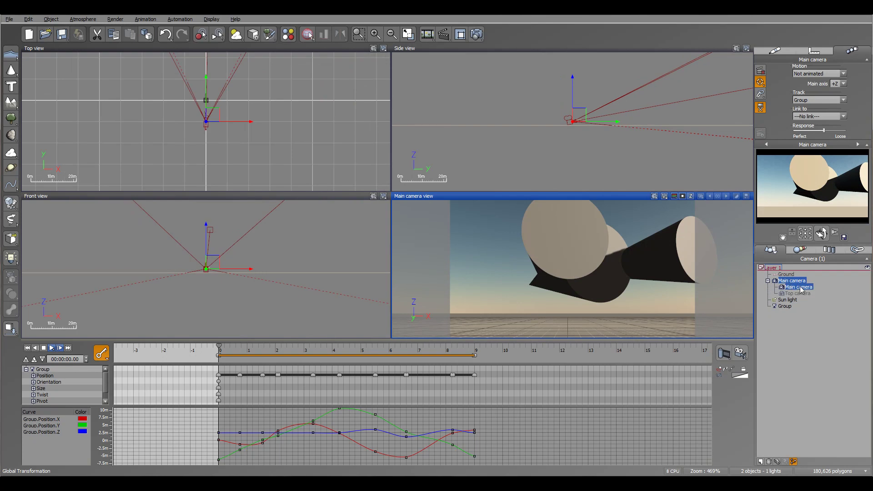
double_click(799, 290)
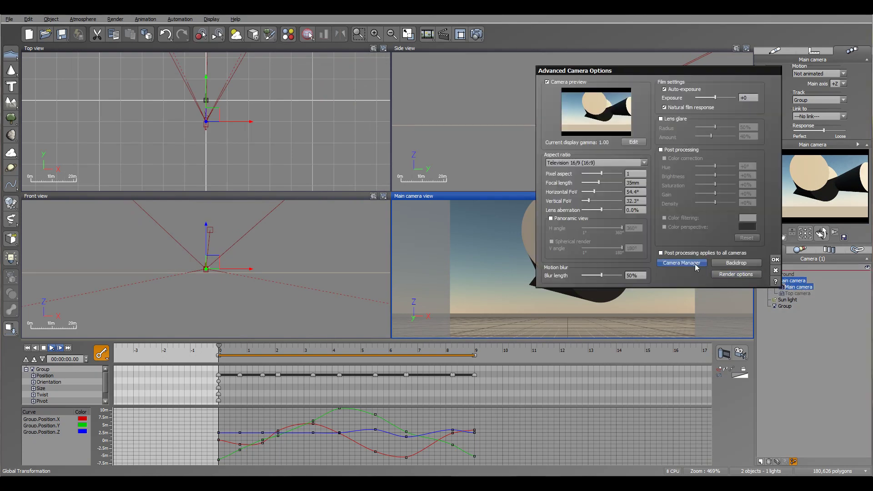
click(675, 262)
click(392, 162)
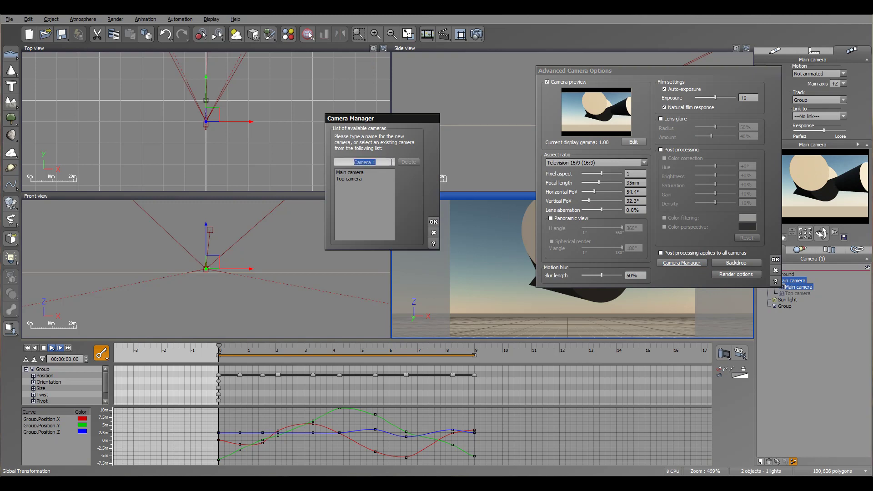
text(followCamera)
click(433, 221)
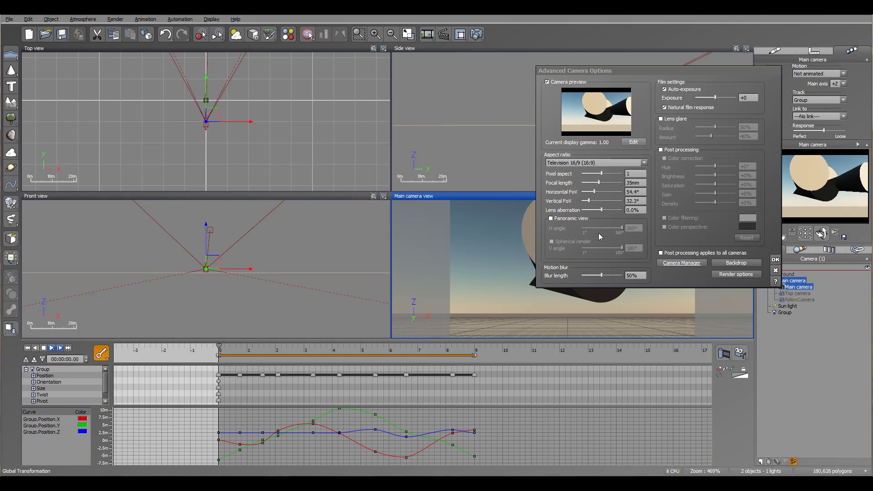
click(776, 260)
Activate followCamera and place it about 3 m above and 1 m behind the main camera's position, tilted down to frame the craft
click(796, 300)
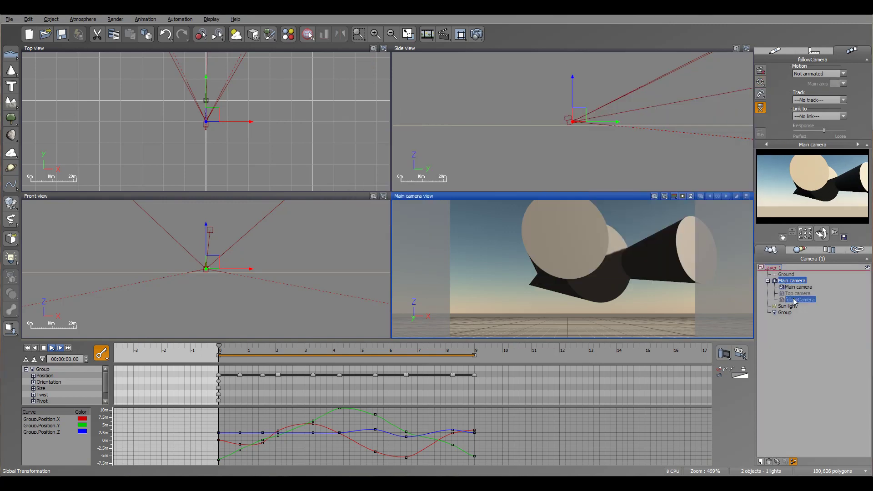
double_click(797, 301)
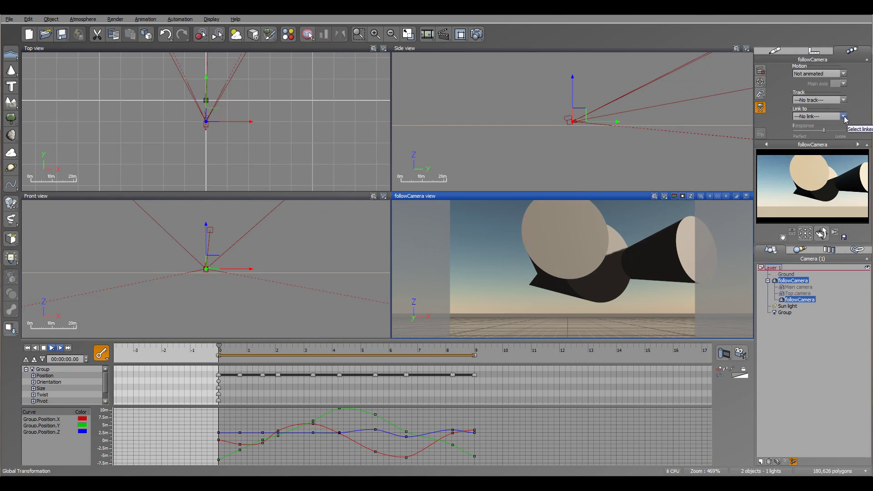
scroll(264, 137, up, 5)
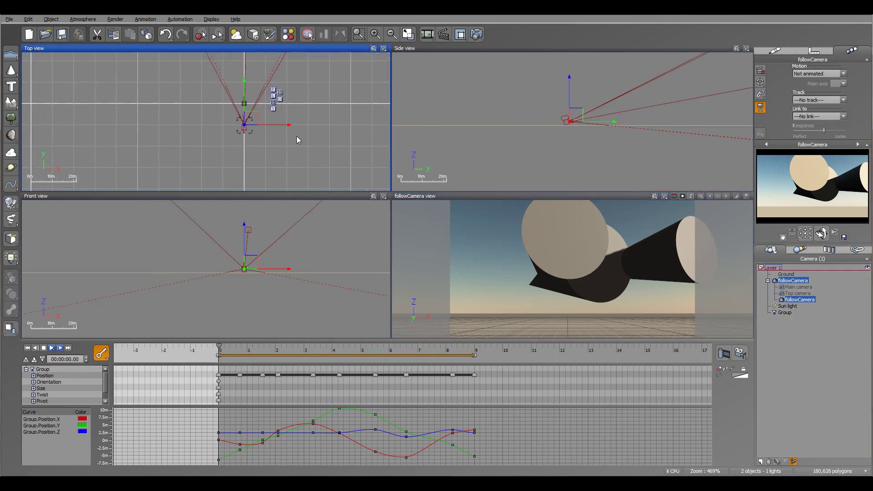
drag(267, 135, 271, 148)
drag(549, 117, 533, 118)
drag(822, 233, 824, 245)
drag(539, 114, 554, 98)
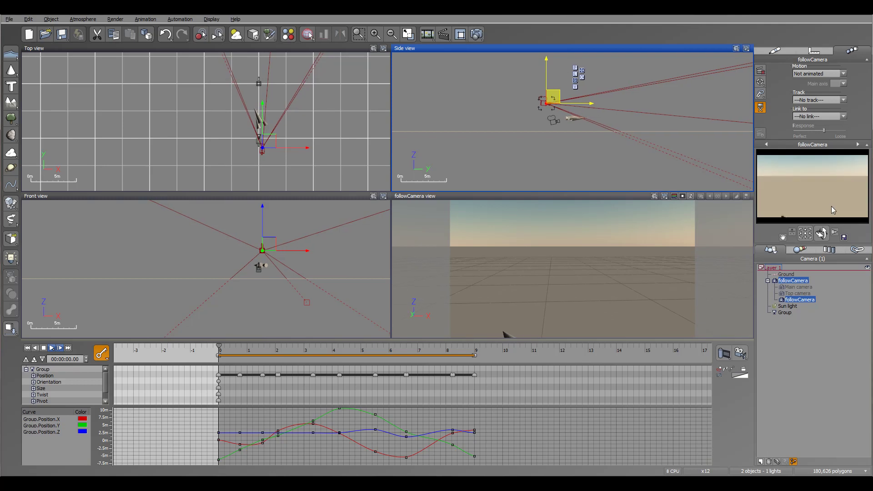
drag(822, 233, 822, 246)
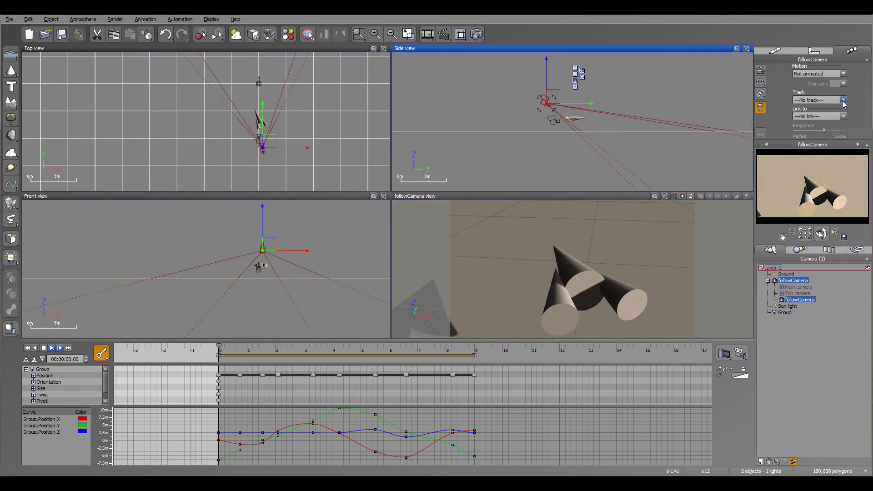
Link followCamera to the Group in its animation settings
click(844, 116)
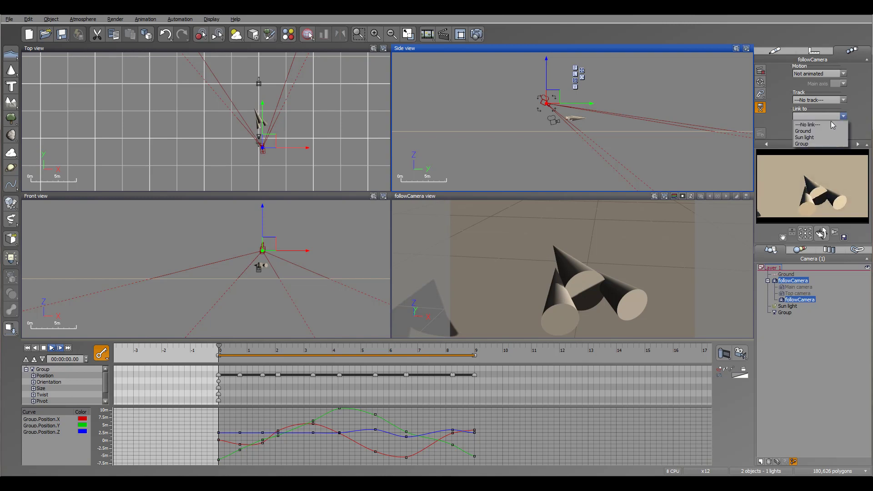
click(802, 144)
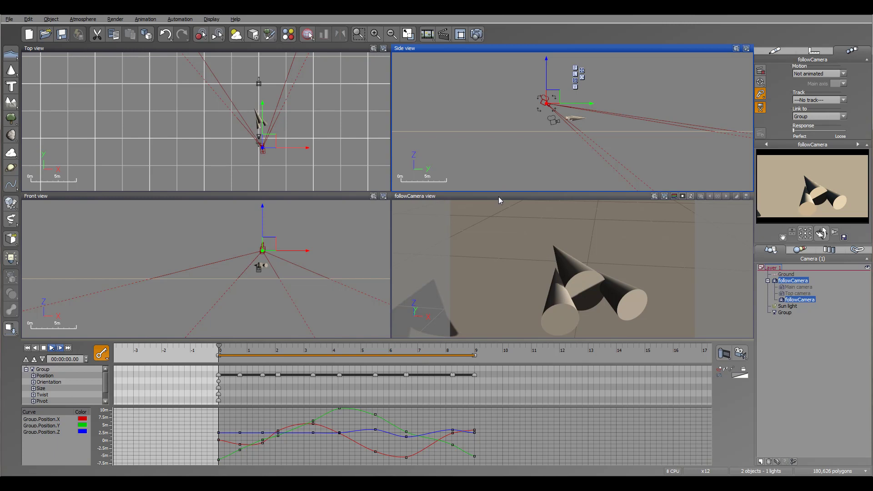
Move followCamera about 1.5 m farther behind the craft, and scrub the timeline to check its linked motion from the start
drag(262, 148, 263, 162)
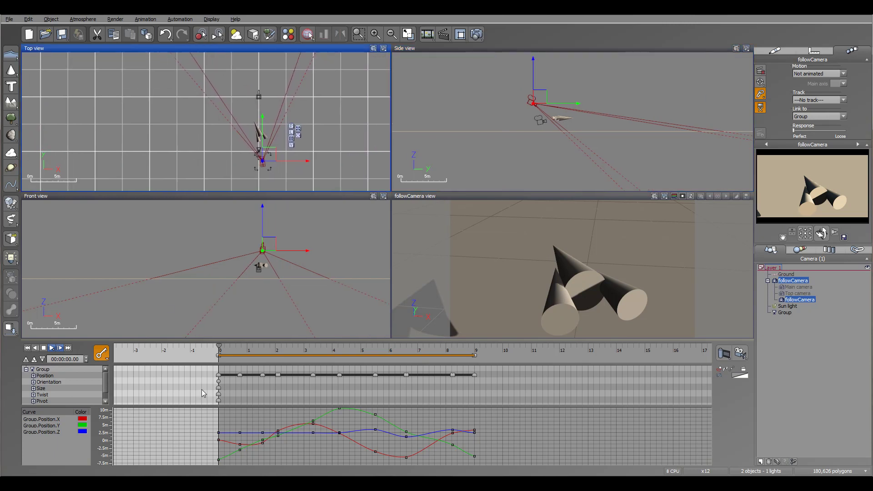
drag(218, 350, 294, 350)
click(27, 348)
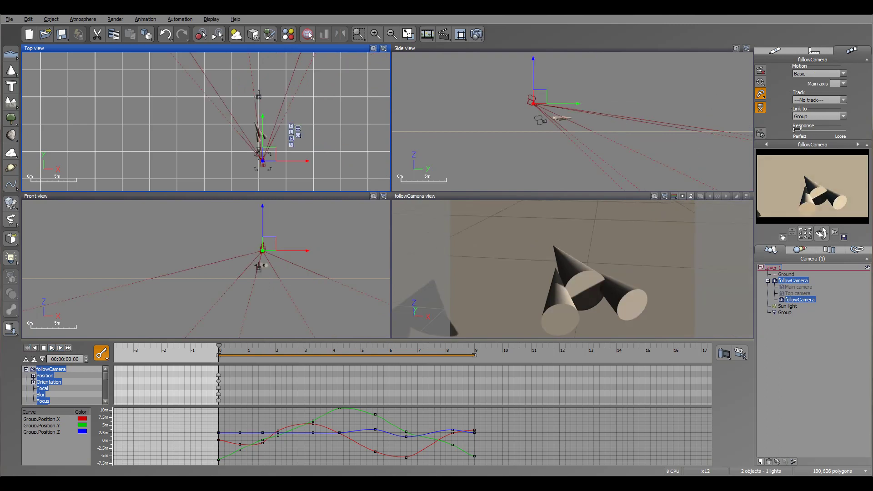
Try followCamera's link response at about halfway and about one-fifth toward Loose, scrubbing the flight from the start each time
drag(825, 129, 820, 130)
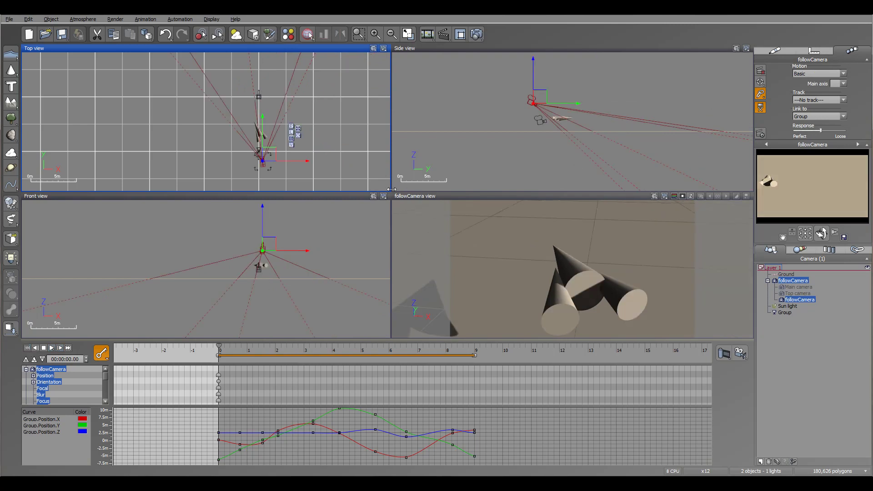
click(515, 196)
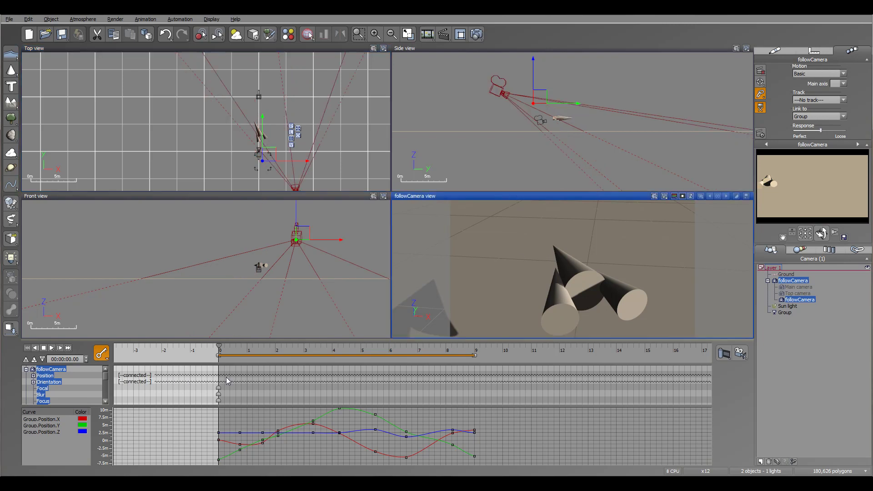
drag(218, 346, 273, 359)
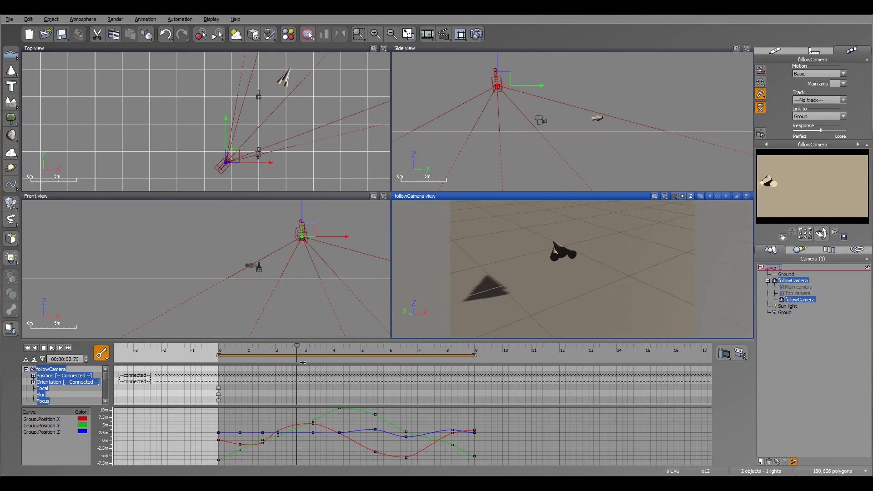
click(27, 348)
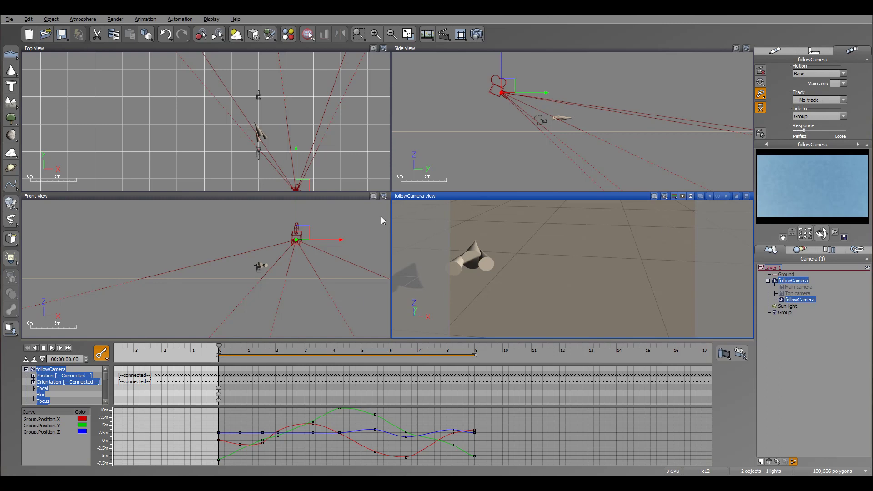
drag(219, 347, 274, 349)
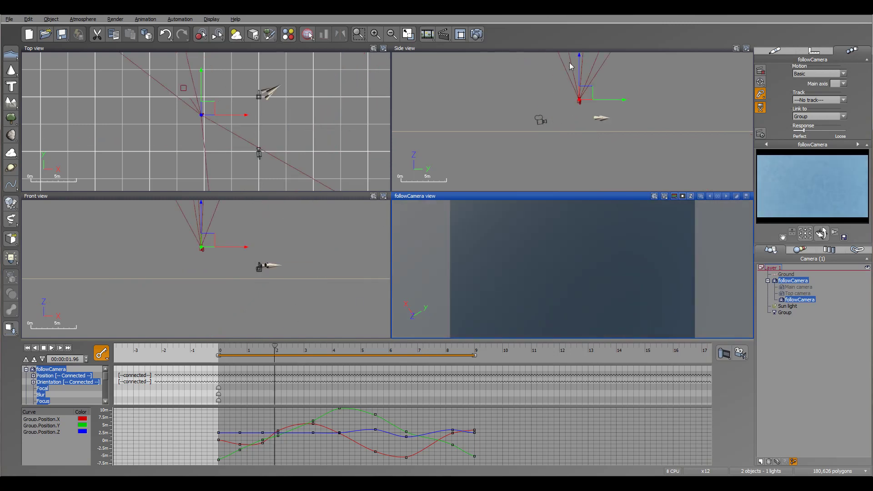
click(28, 348)
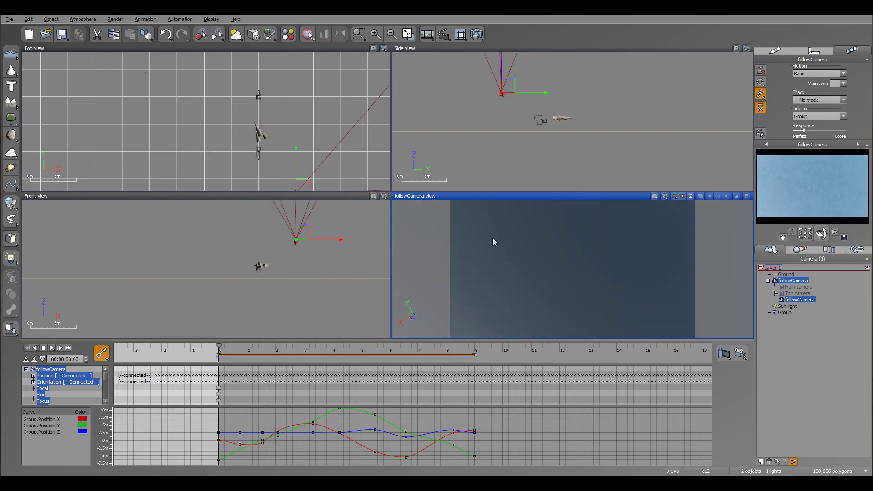
Set followCamera to track the Group, scrub through the whole flight to about 9 seconds, and return to the start
click(840, 101)
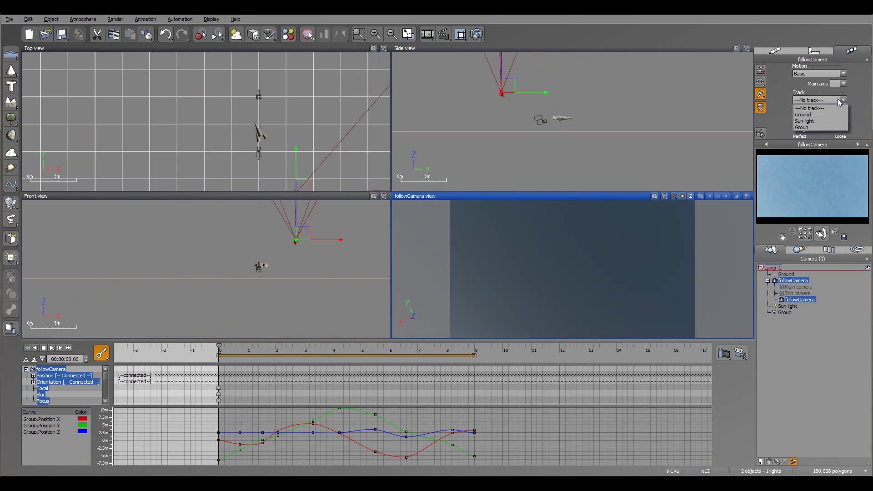
click(802, 127)
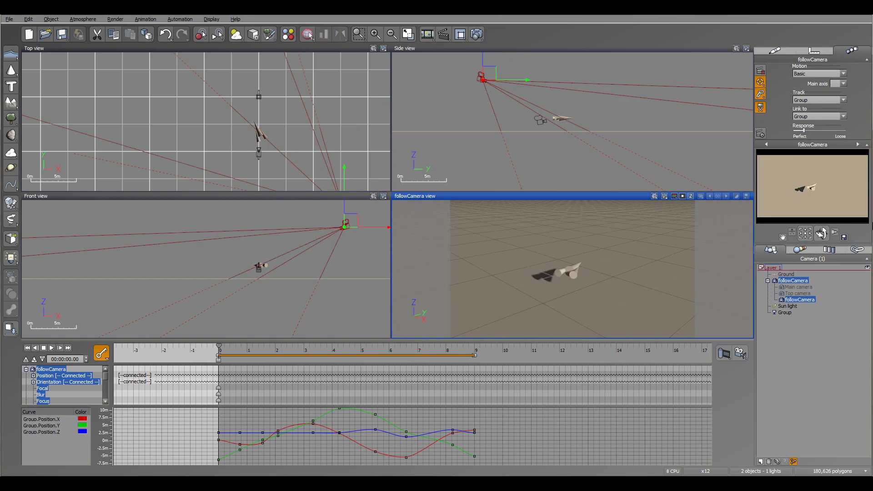
drag(219, 346, 473, 345)
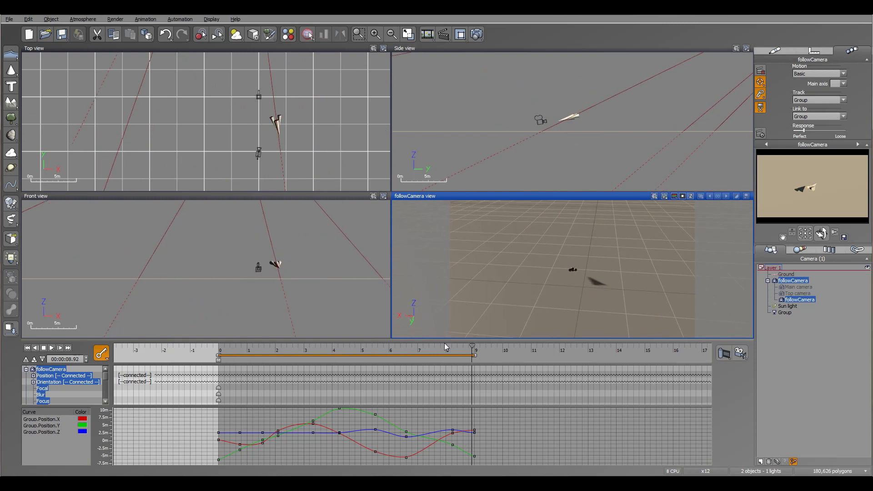
click(28, 349)
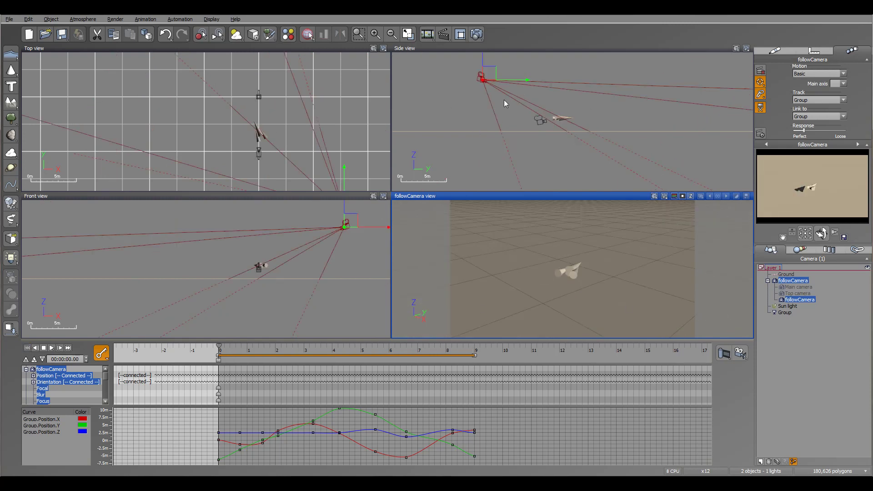
Try to reposition followCamera in the side view, reverting its loose link to perfect forward dynamics
drag(495, 76, 500, 81)
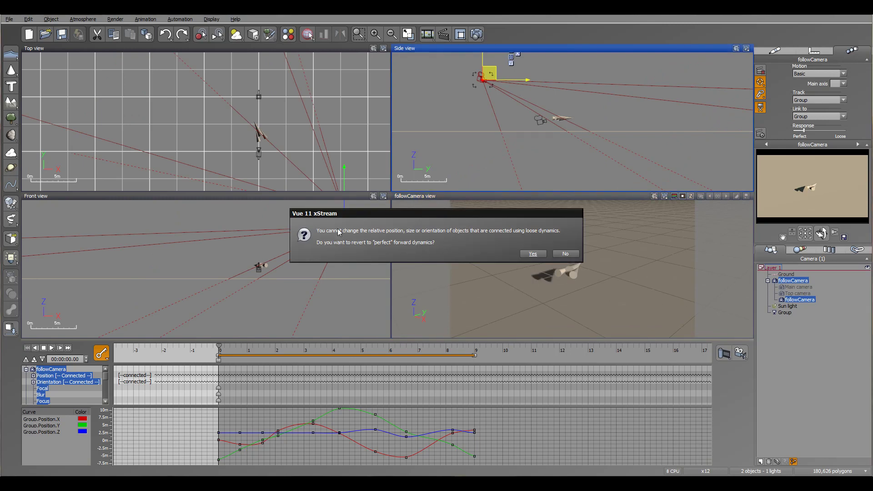
click(566, 253)
drag(490, 76, 487, 84)
click(532, 255)
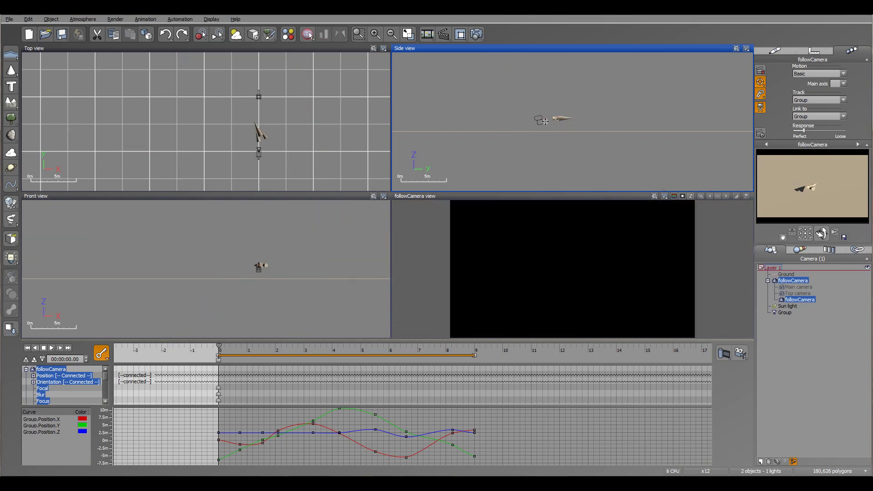
click(786, 313)
click(802, 300)
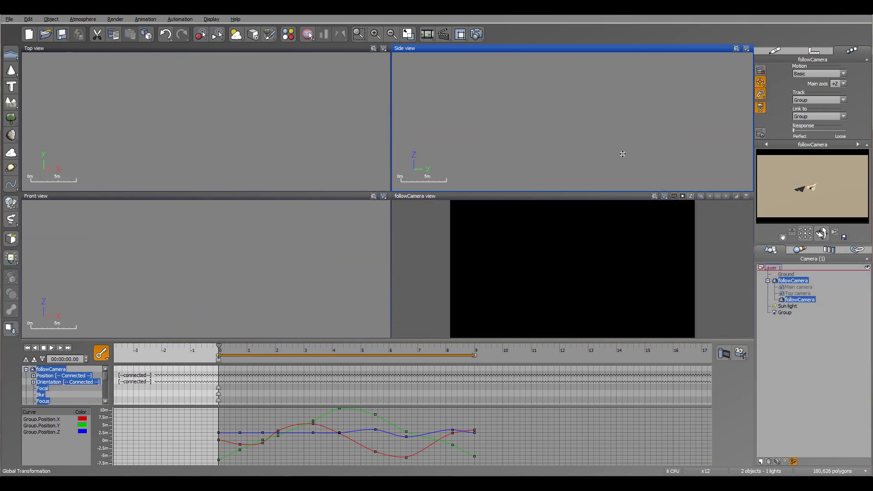
scroll(577, 112, down, 4)
scroll(577, 112, up, 4)
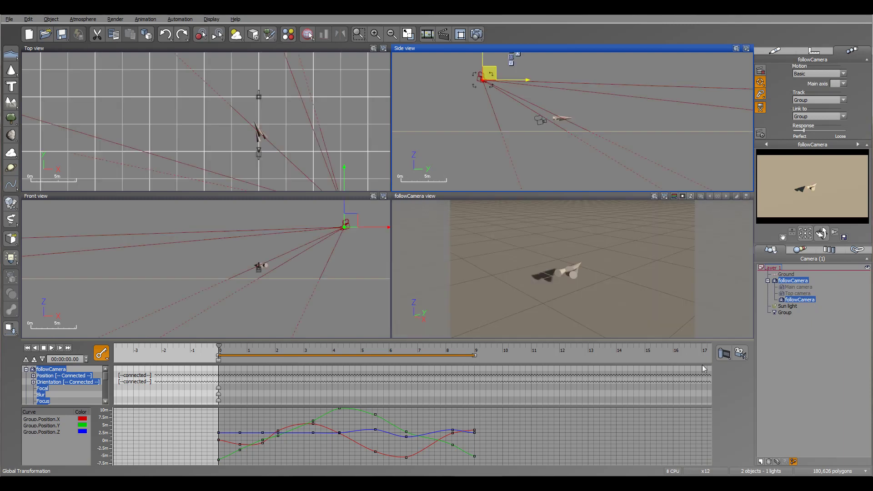
Clear followCamera's link and tracking target, reselect the camera and look for it in the side view
click(844, 117)
click(814, 124)
click(844, 100)
click(826, 109)
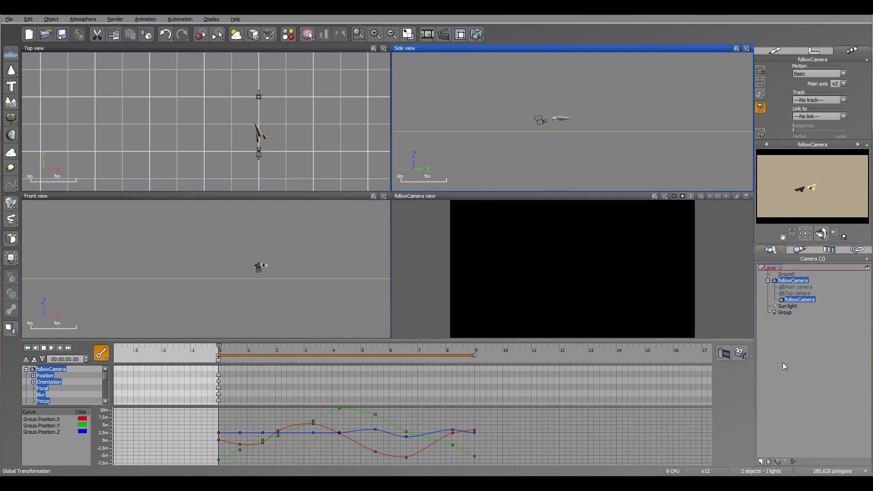
click(832, 343)
click(805, 299)
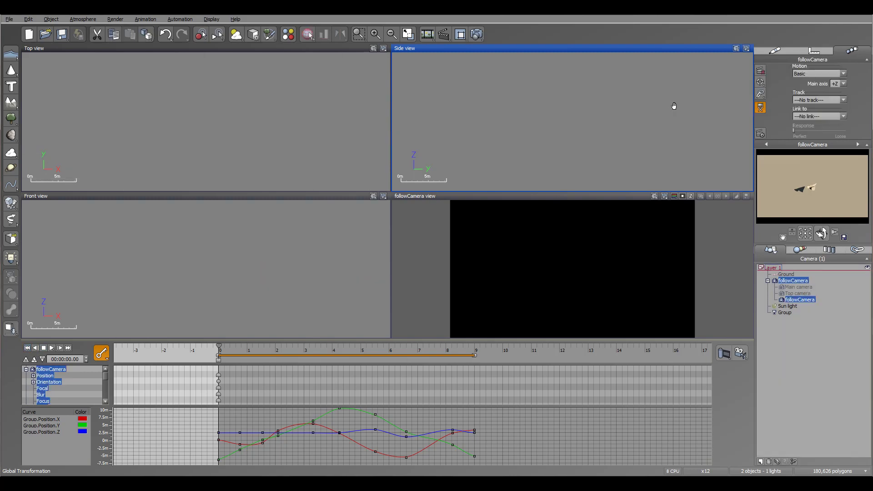
right_drag(596, 88, 606, 108)
scroll(607, 108, down, 3)
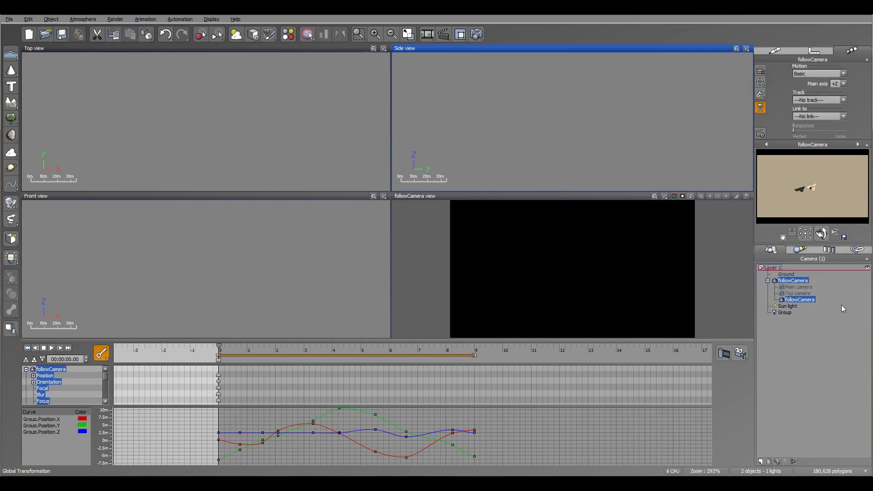
Select FollowCamera and try to move it up and farther behind the craft in the side view
click(785, 313)
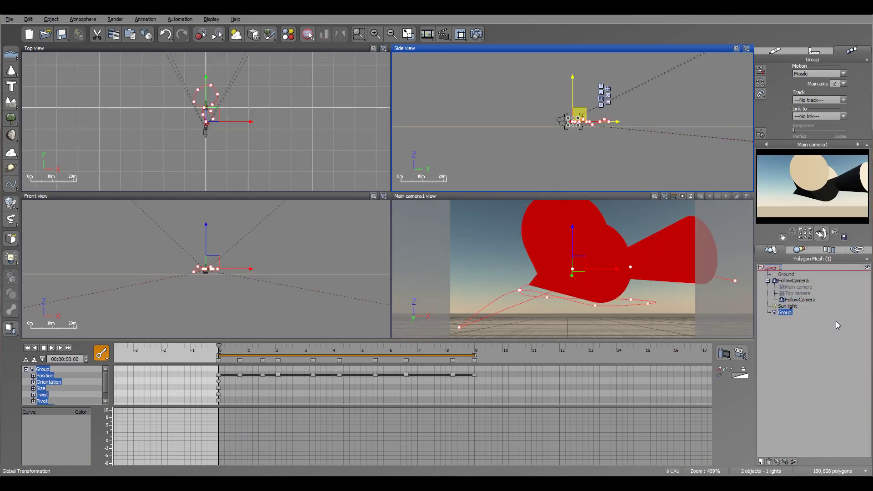
right_click(785, 313)
click(786, 300)
scroll(594, 139, up, 10)
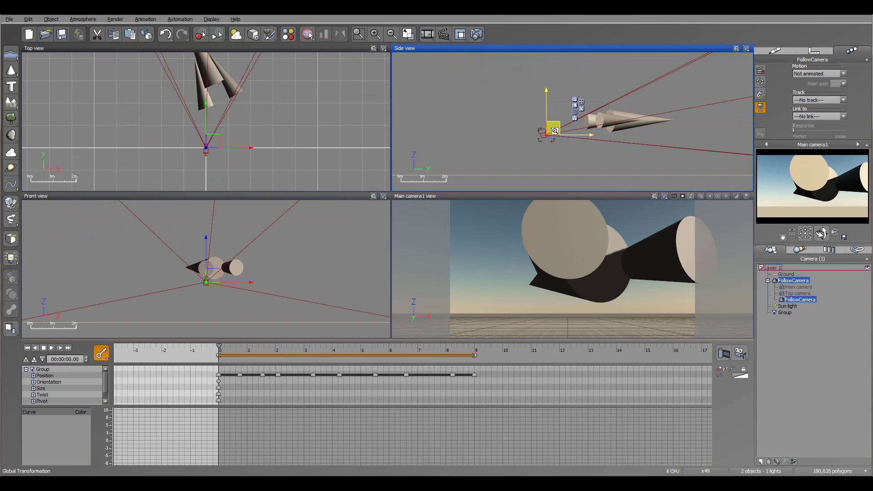
drag(552, 128, 511, 111)
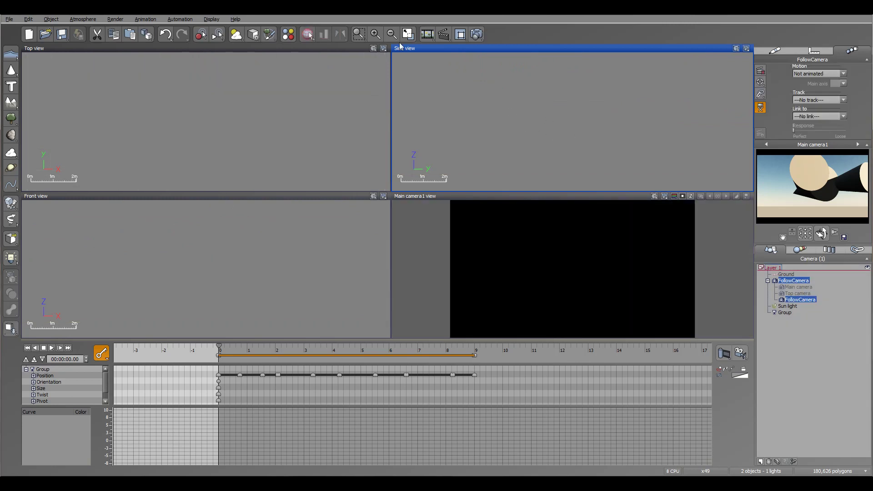
right_click(825, 313)
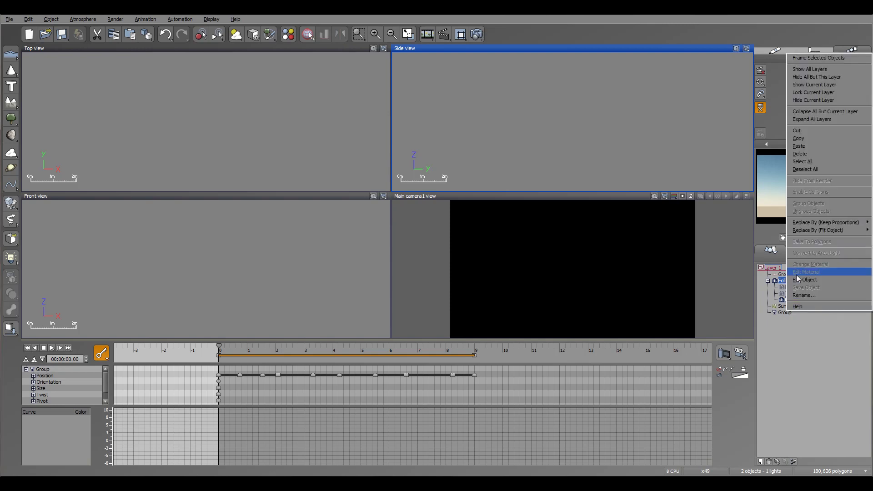
click(812, 293)
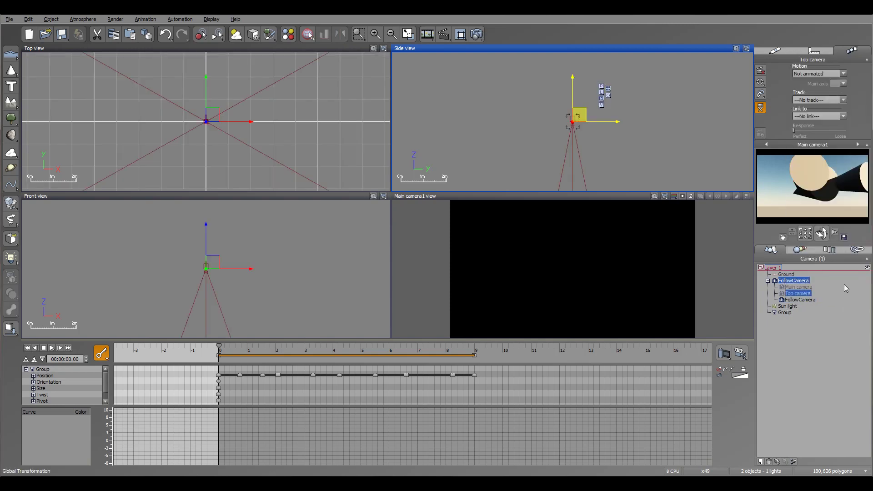
click(810, 300)
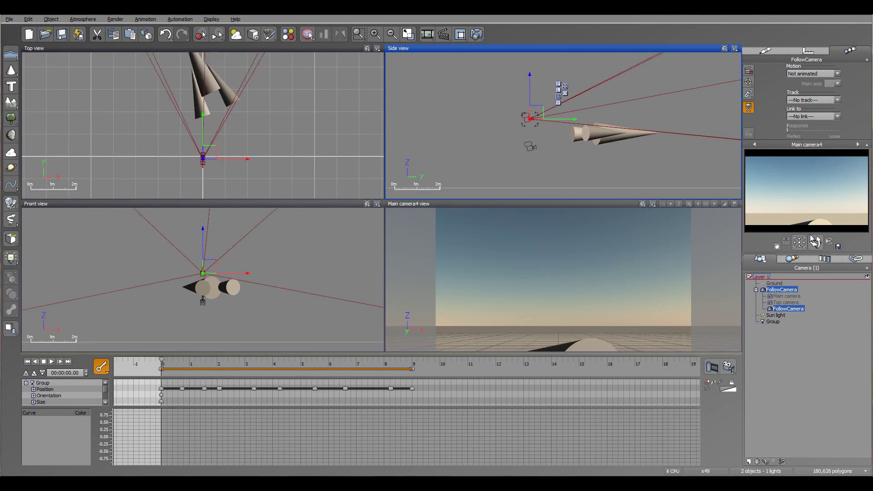
Tilt FollowCamera down, shift it about 0.9 m along X and raise it about 0.6 m to frame the craft from behind
drag(814, 240, 813, 284)
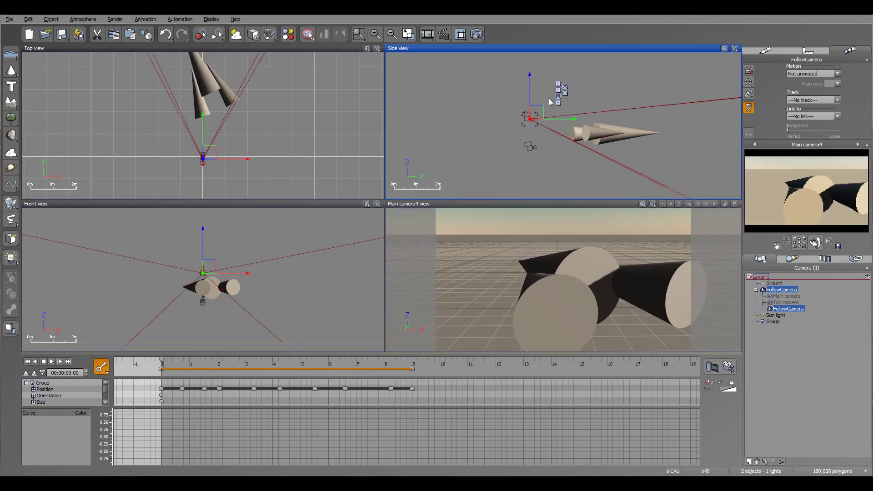
mouse_move(537, 113)
mouse_down()
mouse_move(545, 99)
mouse_move(540, 105)
mouse_up()
drag(804, 245, 815, 245)
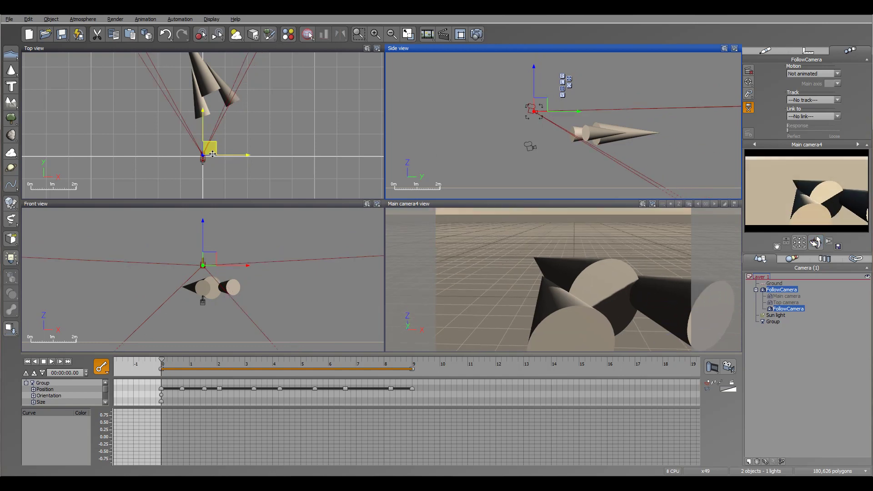
drag(212, 154, 232, 147)
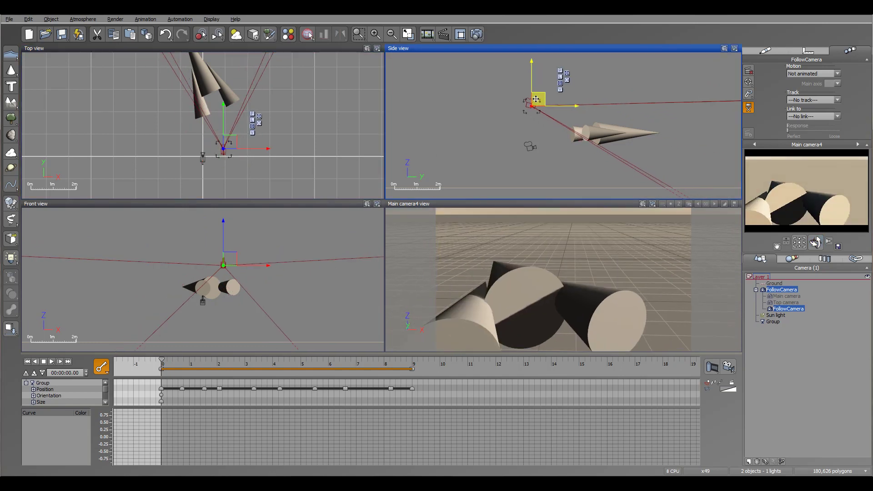
drag(537, 100, 534, 96)
drag(817, 243, 808, 246)
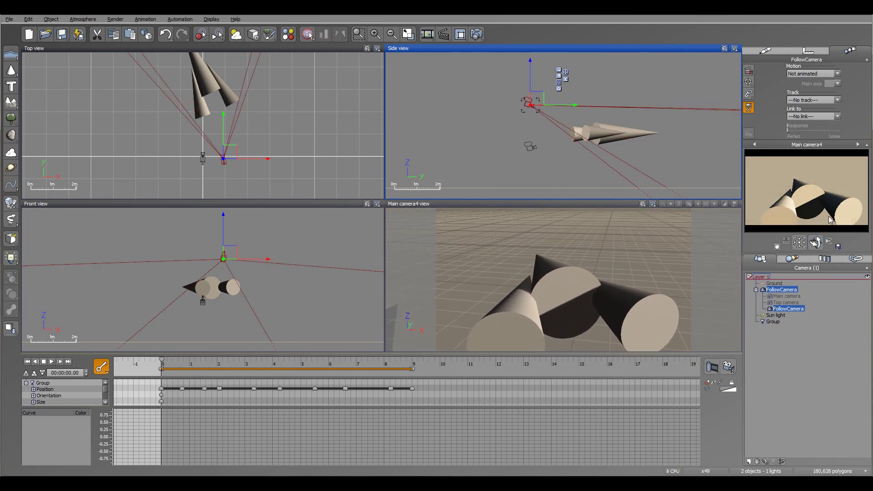
Link FollowCamera to the Group, scrub the first part of the flight to check it, and return to the start
click(836, 117)
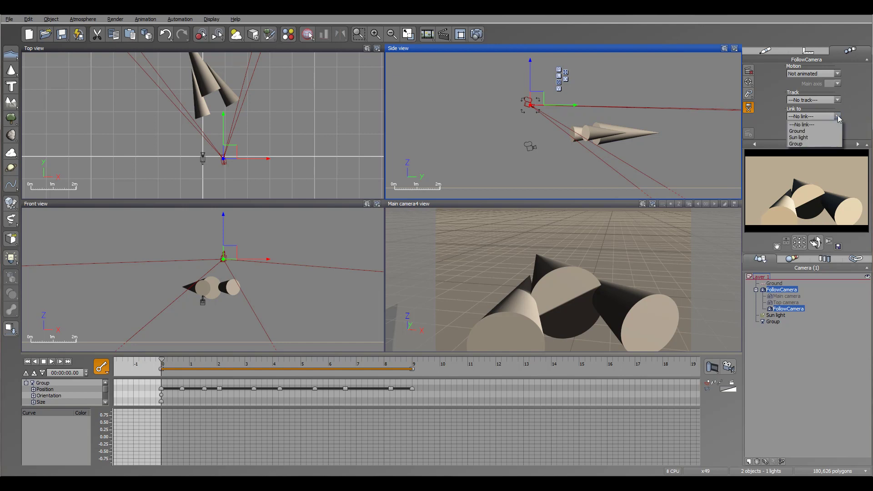
click(815, 143)
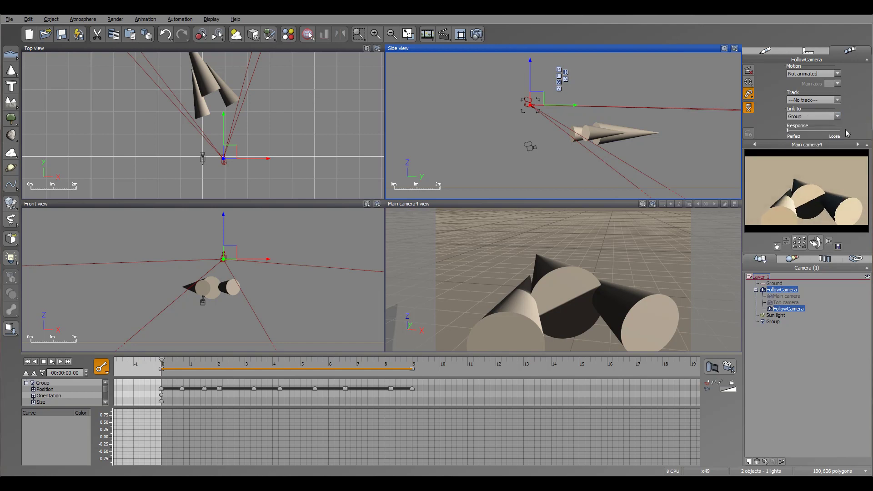
mouse_move(162, 360)
mouse_down()
mouse_move(201, 360)
mouse_move(178, 361)
mouse_up()
click(27, 362)
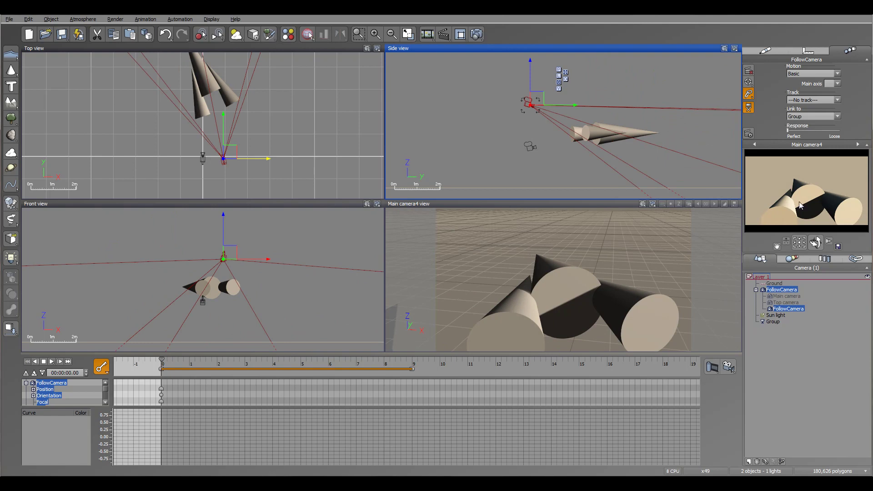
Set FollowCamera to track the Group, scrub the timeline to about 4 seconds to preview its view, and return to the start
click(824, 101)
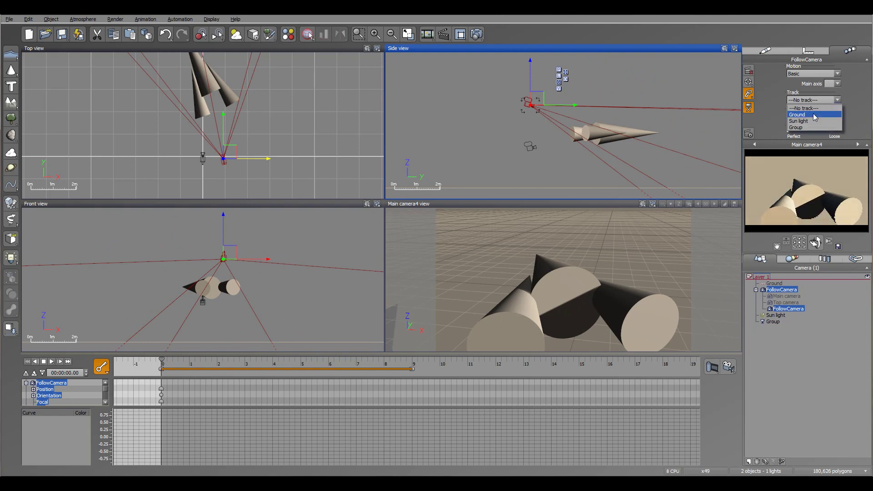
click(807, 128)
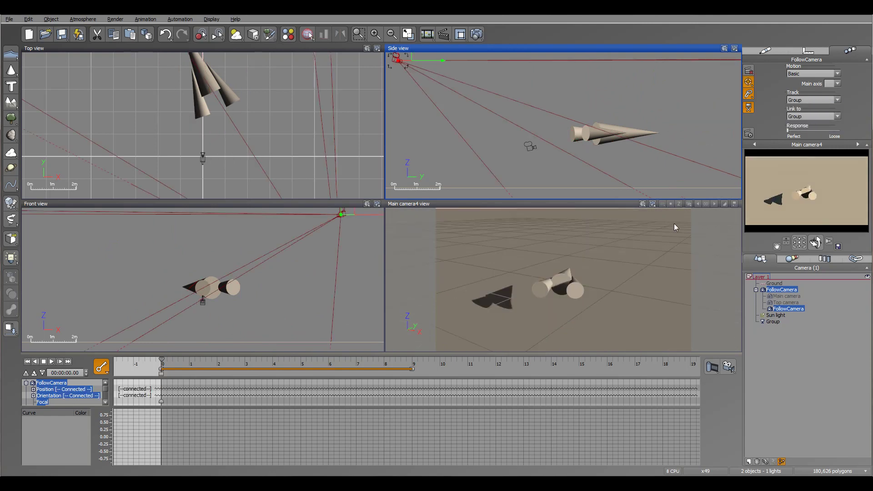
drag(163, 360, 284, 375)
click(477, 214)
click(27, 362)
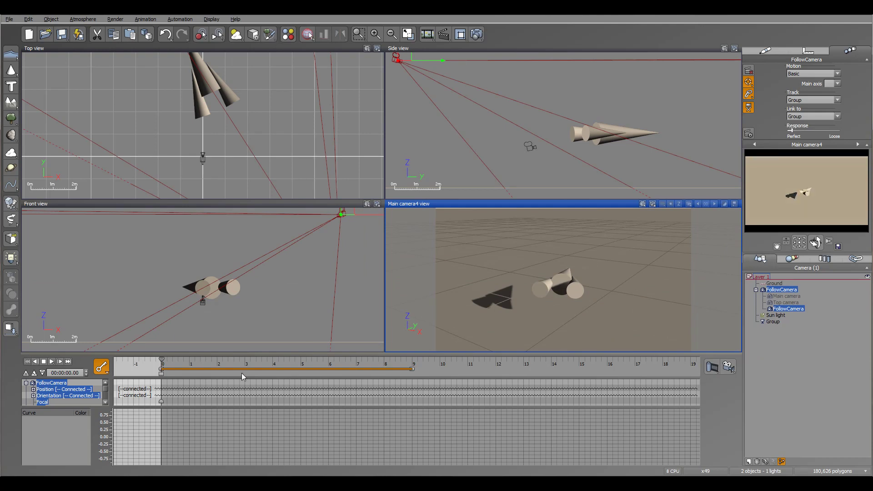
Scrub to about 7.5 seconds and inspect FollowCamera's position and orientation curves and its location in the side view
drag(161, 361, 369, 372)
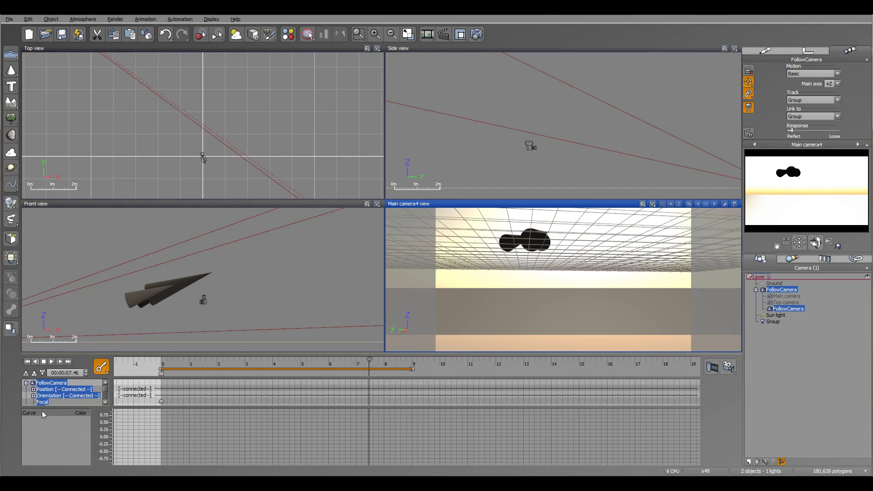
click(63, 391)
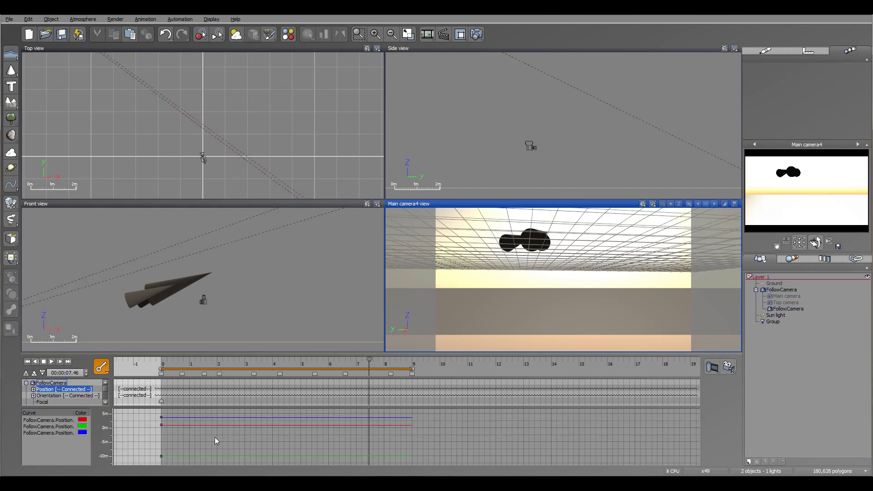
click(73, 397)
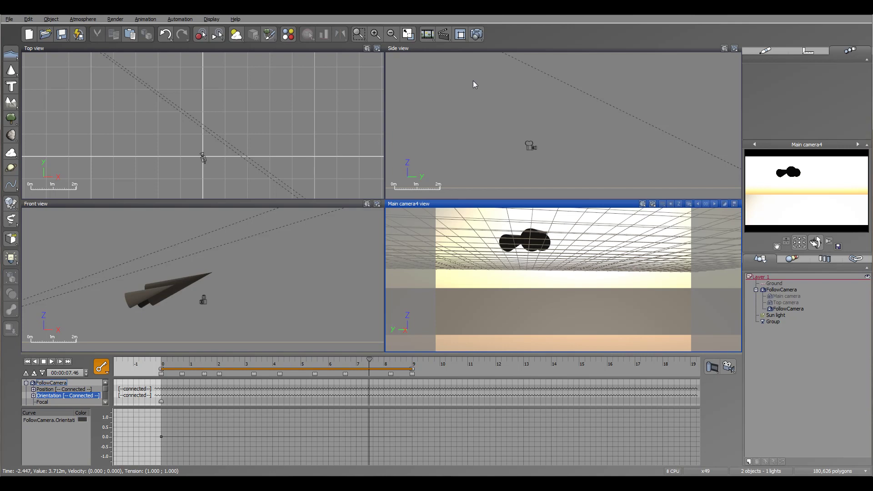
right_drag(546, 138, 594, 144)
scroll(557, 165, down, 5)
scroll(634, 157, up, 8)
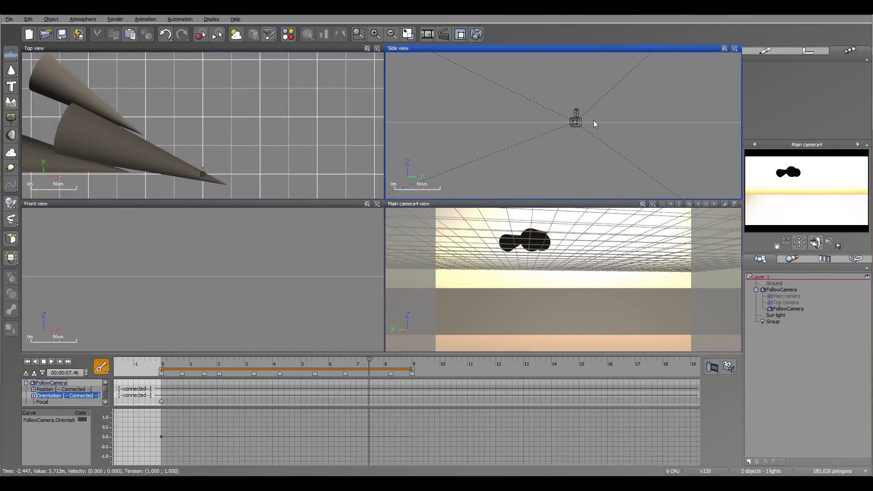
Return to the start, lock FollowCamera's height, and scrub to about 4.6 seconds to preview its view
click(790, 310)
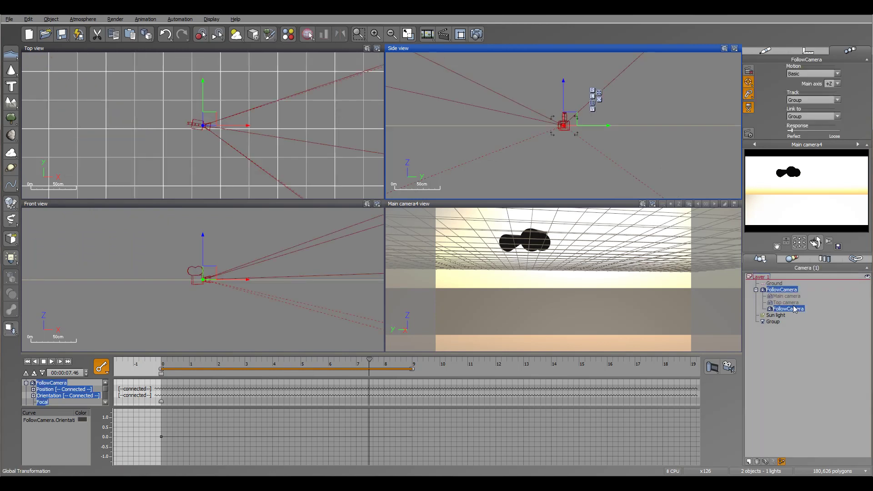
click(760, 51)
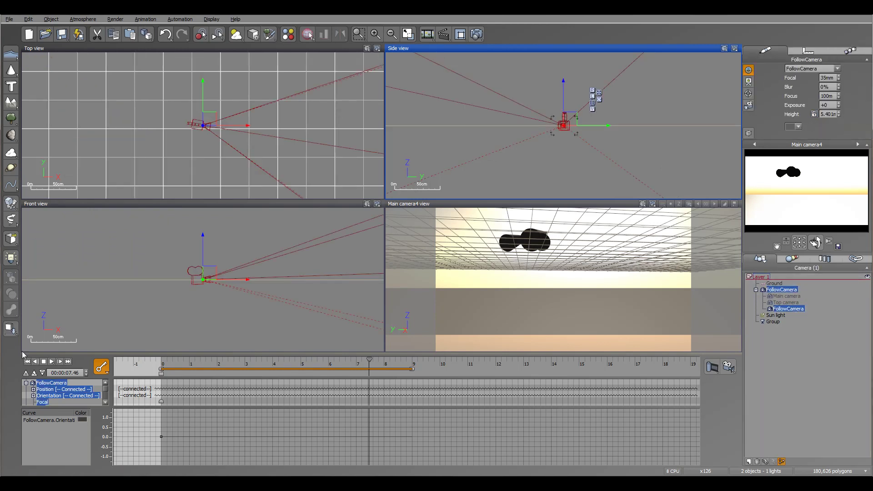
click(27, 363)
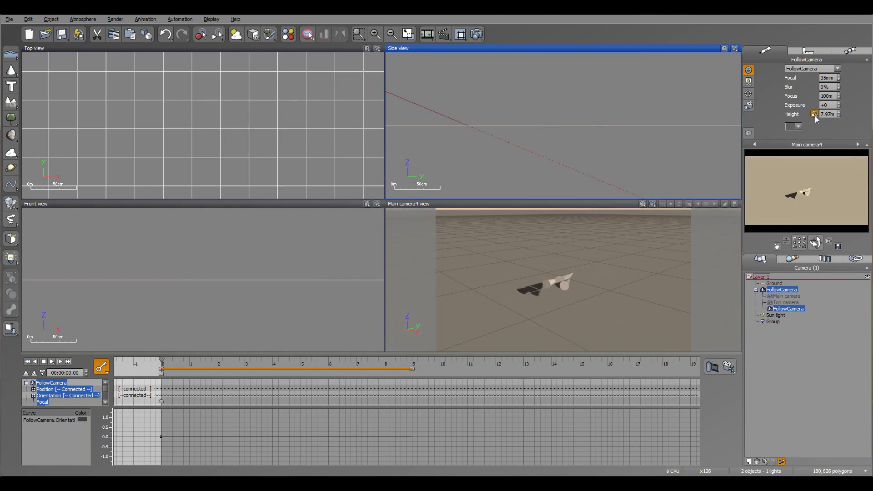
drag(160, 359, 290, 359)
click(544, 205)
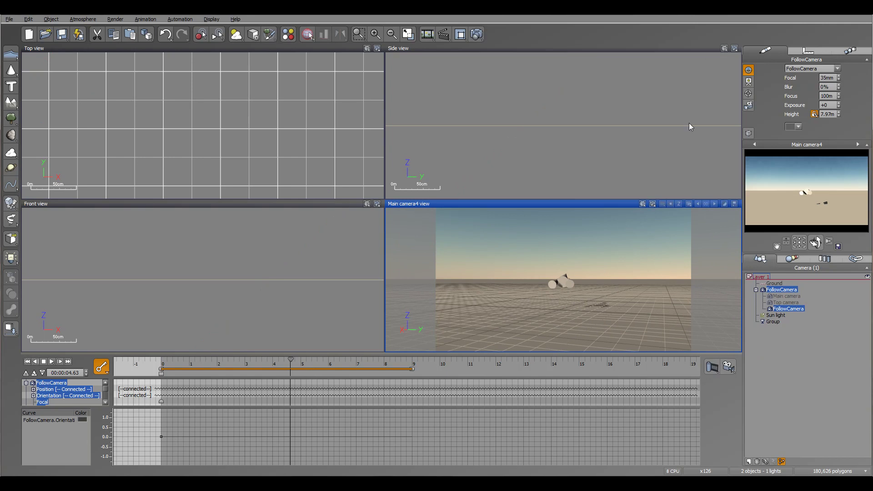
Check FollowCamera's motion around the craft in the side view up to about 8.5 seconds and return to the start
right_drag(507, 104, 593, 156)
scroll(645, 152, down, 5)
scroll(644, 152, up, 1)
scroll(655, 148, down, 3)
scroll(590, 154, down, 2)
scroll(588, 138, down, 4)
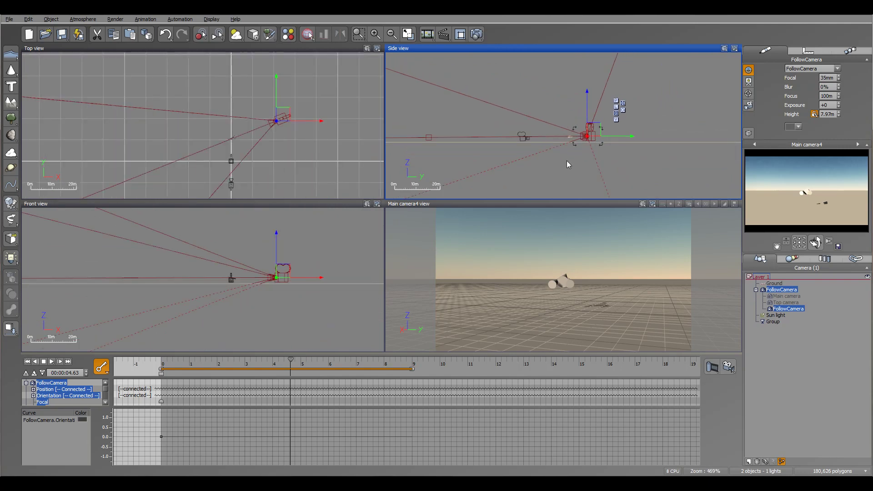
scroll(598, 149, up, 3)
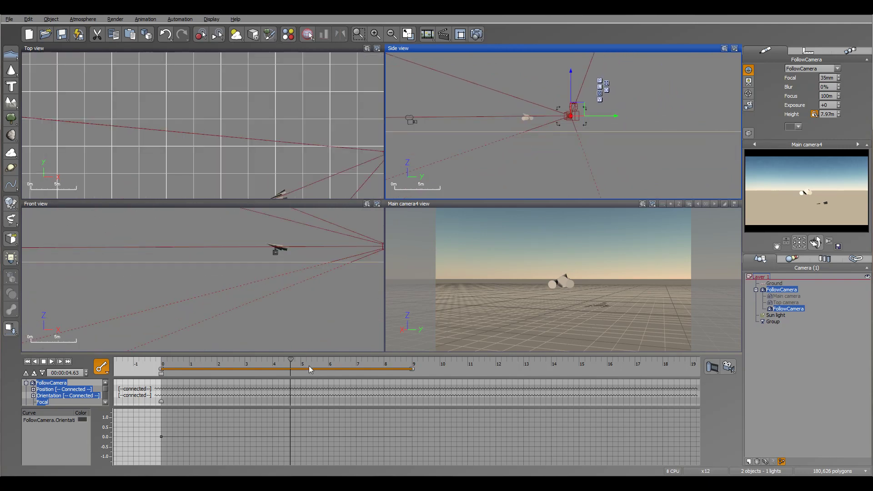
drag(291, 360, 399, 375)
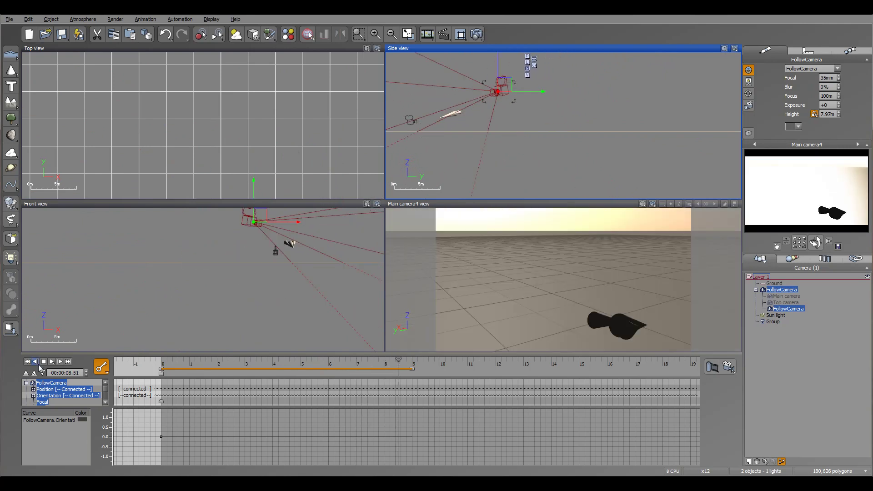
click(27, 361)
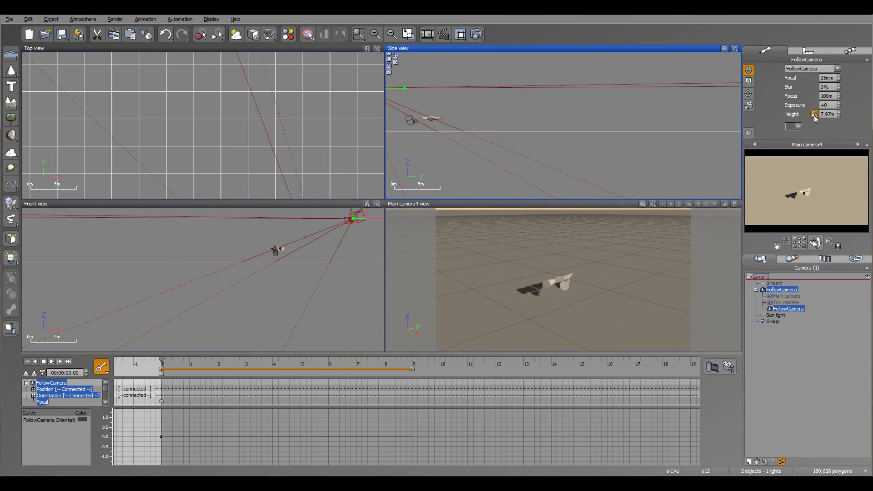
Tilt the Group's whole flight path upward in the side view and raise its starting point slightly
click(773, 322)
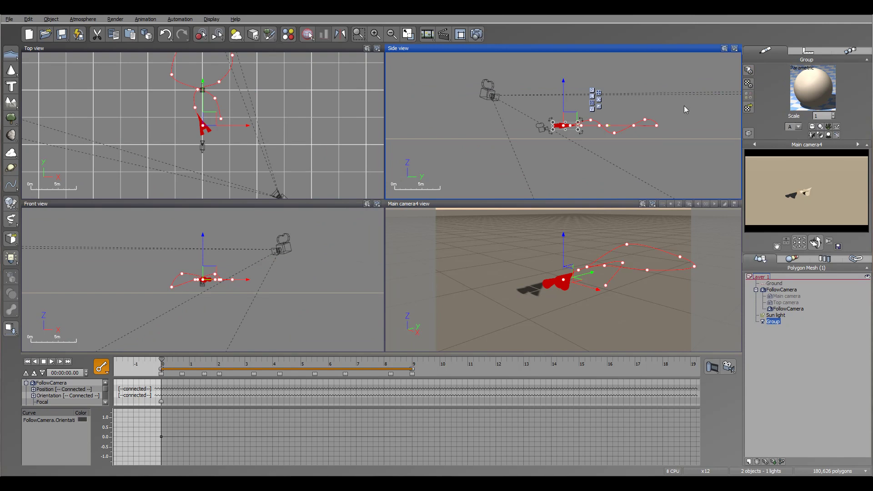
mouse_move(682, 96)
right_down()
mouse_move(677, 127)
mouse_move(671, 108)
right_up()
drag(667, 112, 494, 176)
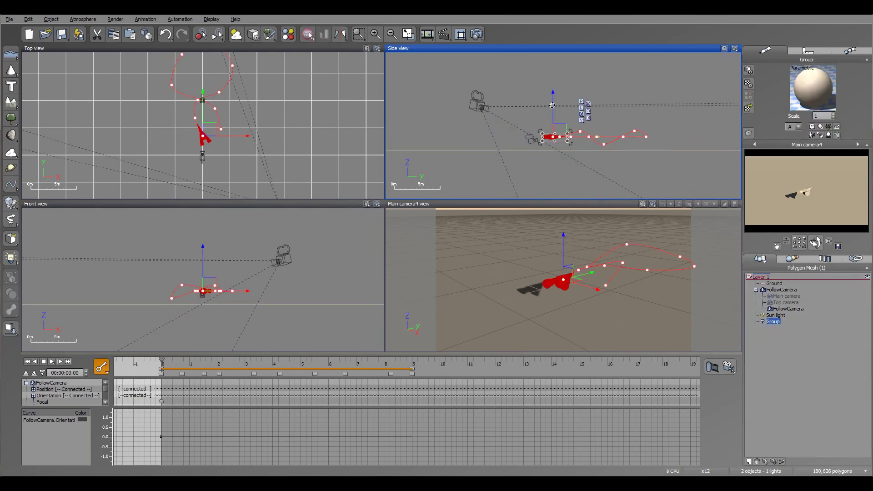
drag(554, 105, 554, 110)
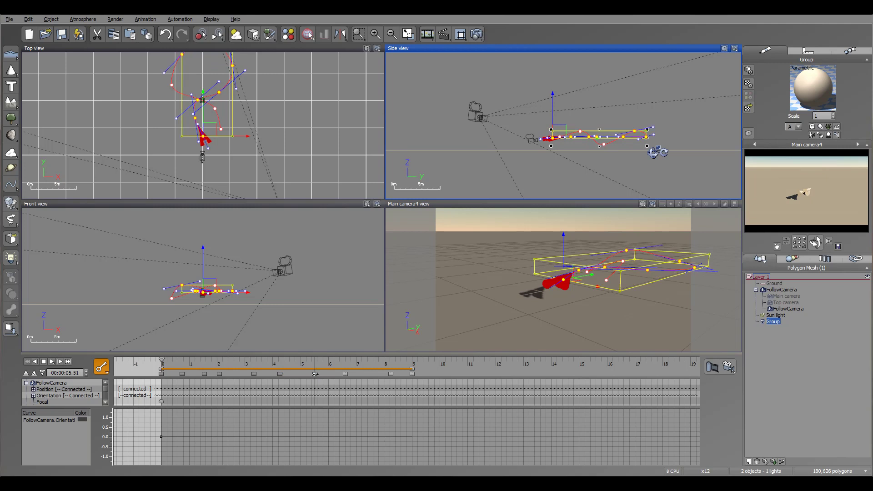
key(ctrl+z)
mouse_move(553, 109)
mouse_down()
mouse_move(553, 99)
mouse_move(552, 107)
mouse_up()
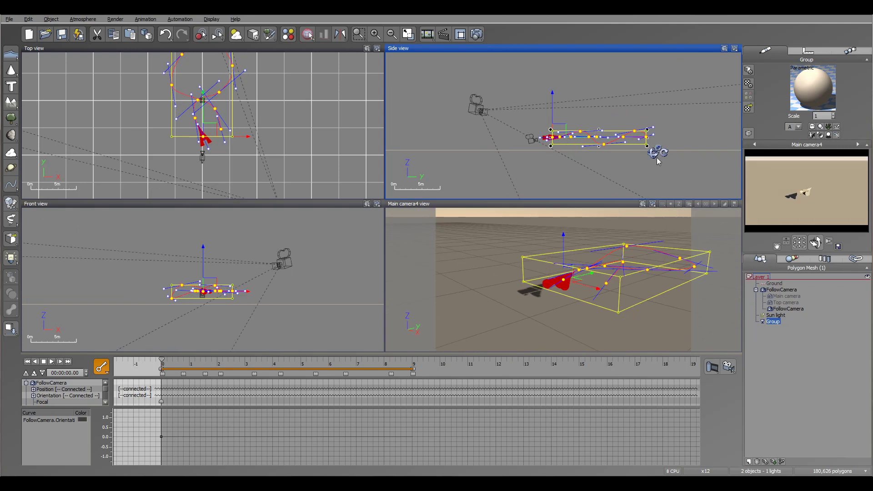
drag(653, 153, 671, 111)
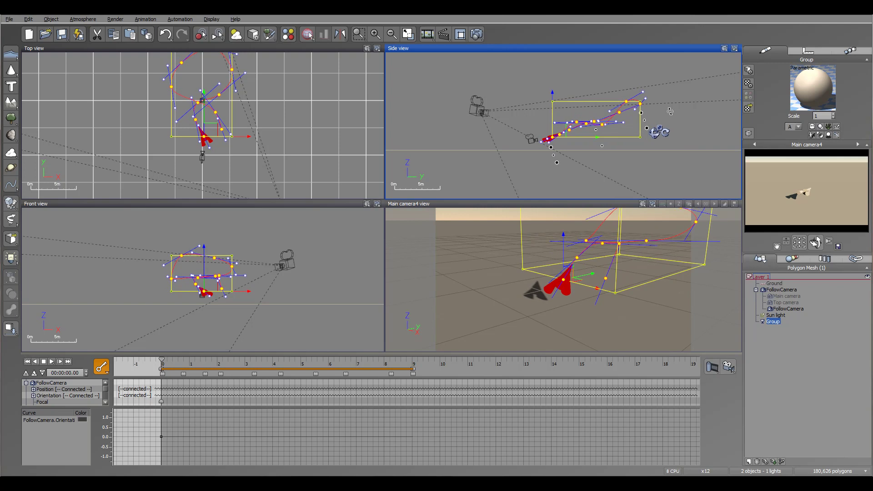
drag(561, 130, 562, 125)
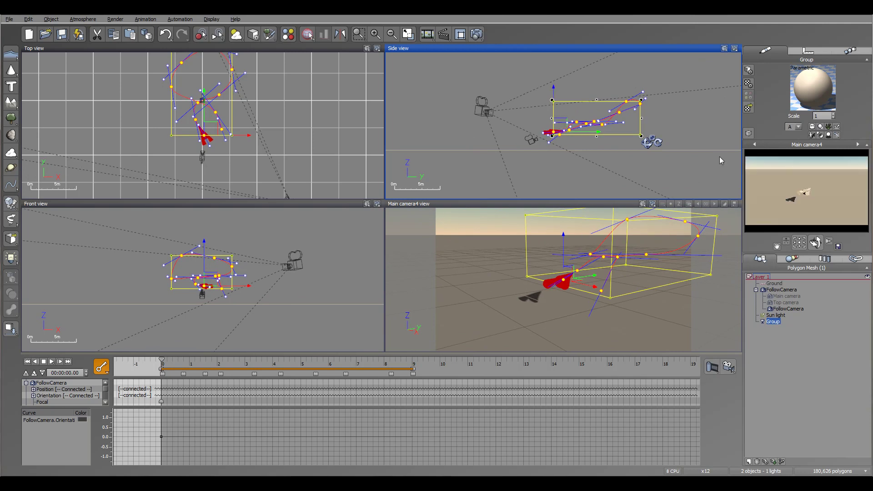
Deselect the craft, scrub the flight to about 9.4 seconds, and play it from the start in the follow camera view
click(804, 349)
drag(160, 361, 429, 356)
drag(437, 359, 424, 359)
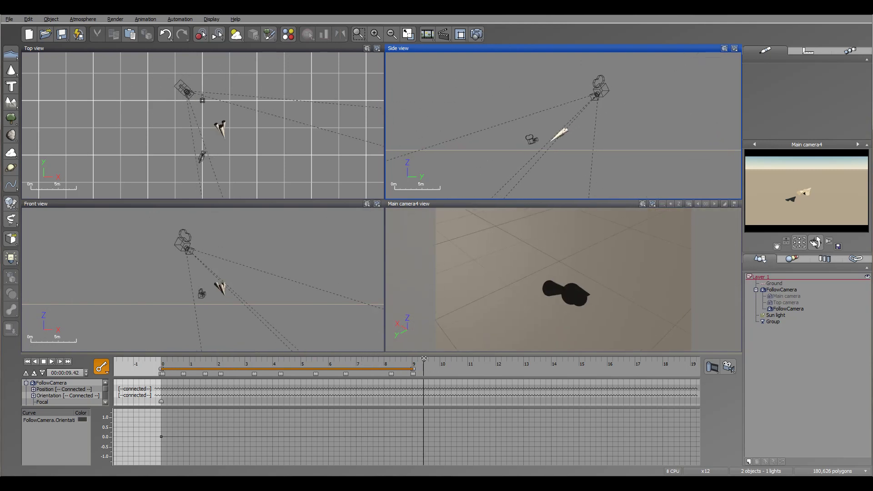
click(28, 363)
click(507, 205)
click(52, 361)
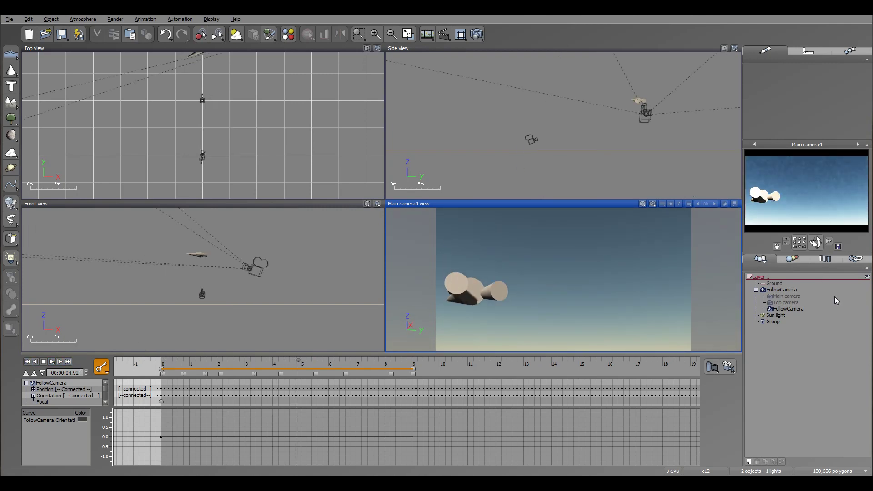
Enable vibration for FollowCamera in the Animation Toolbox with a frequency of 25 Hz and an overall intensity of 2
click(788, 311)
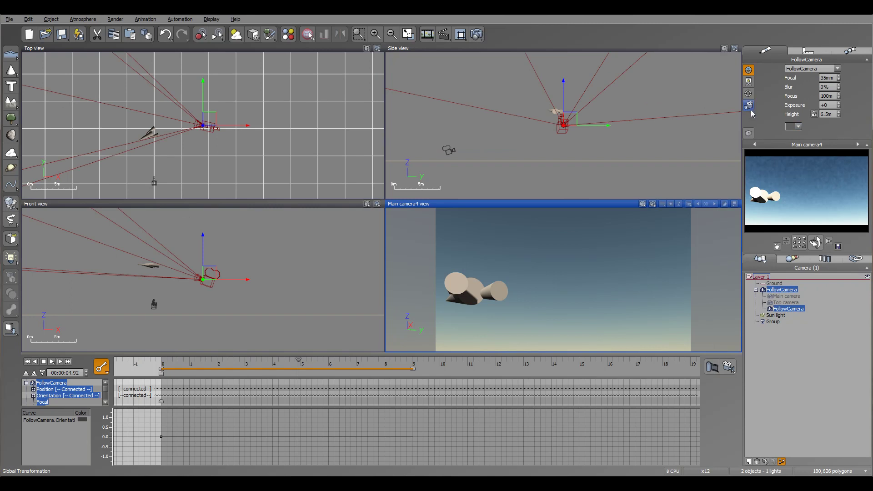
click(851, 50)
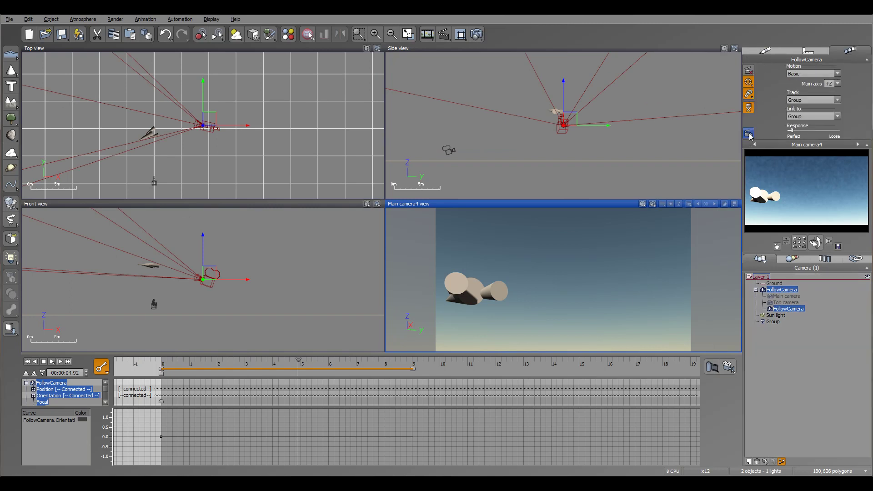
click(749, 134)
drag(352, 105, 321, 90)
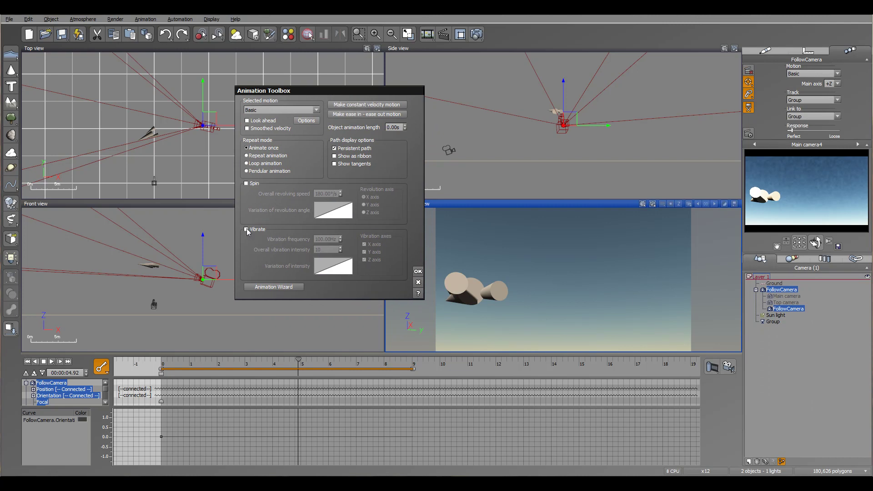
click(247, 230)
click(322, 240)
click(322, 240)
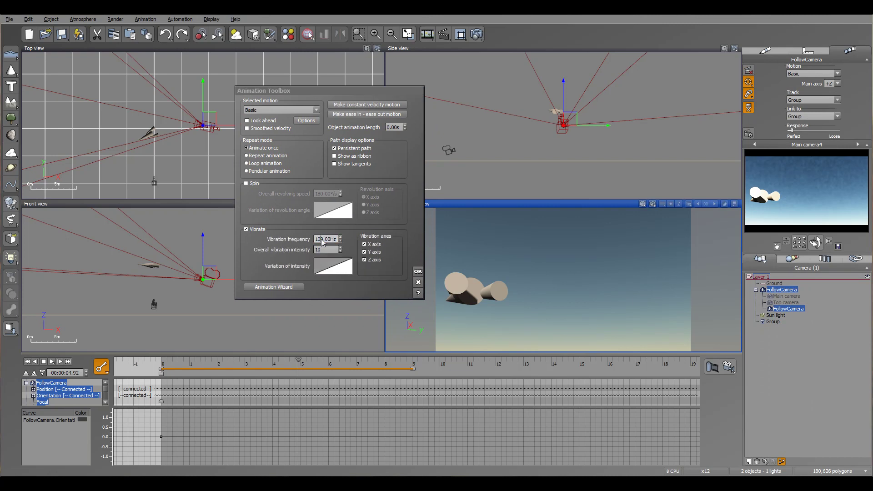
text(25)
click(324, 250)
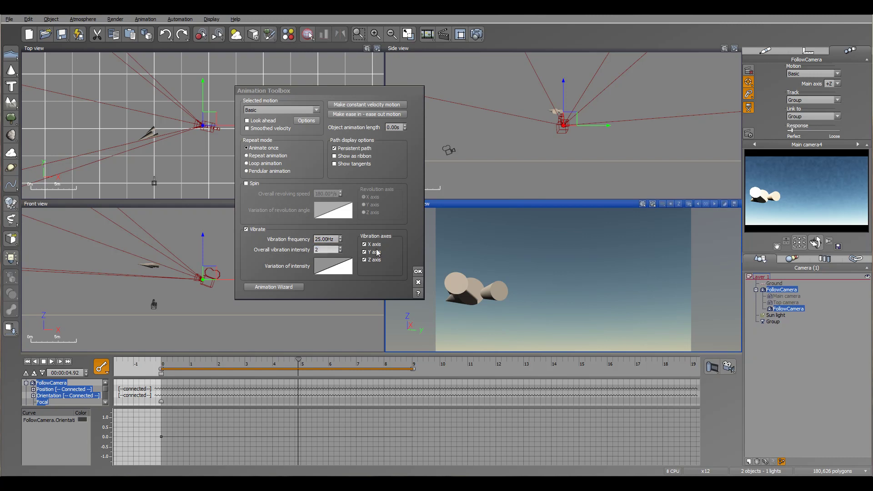
click(417, 271)
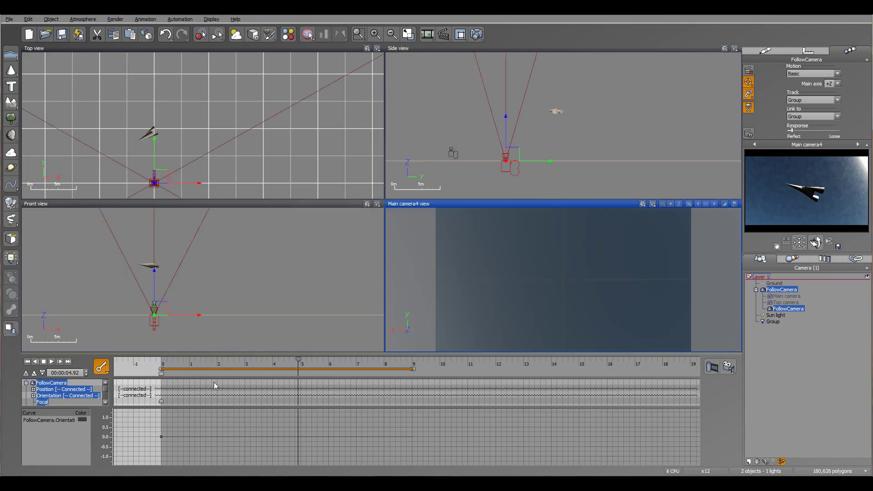
Scrub from the start to about 6.6 seconds to preview FollowCamera's shake, and return to the start
click(27, 362)
click(180, 364)
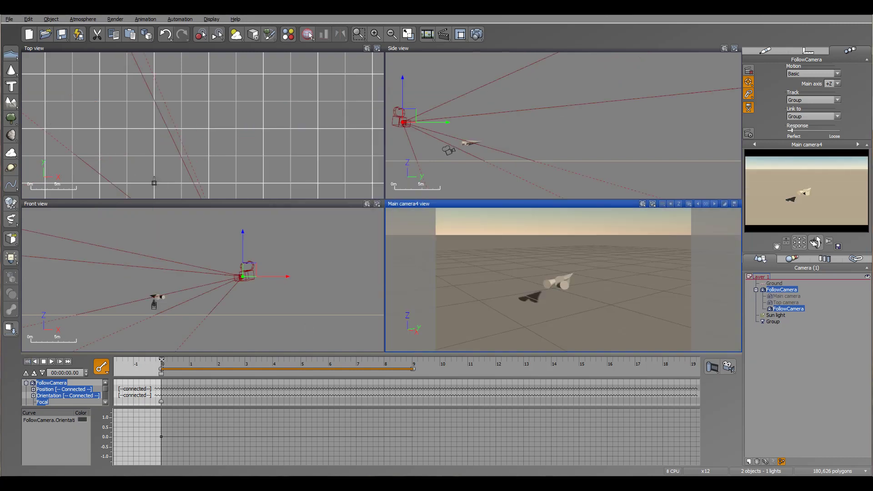
drag(180, 364, 346, 385)
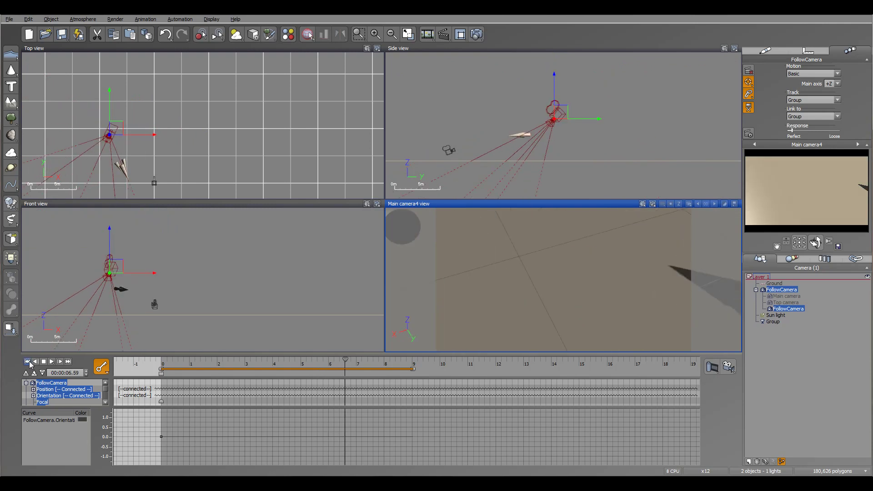
click(34, 362)
Switch to the Main camera, scrub to about 5.1 seconds to preview its tracking, and return to the start
click(786, 296)
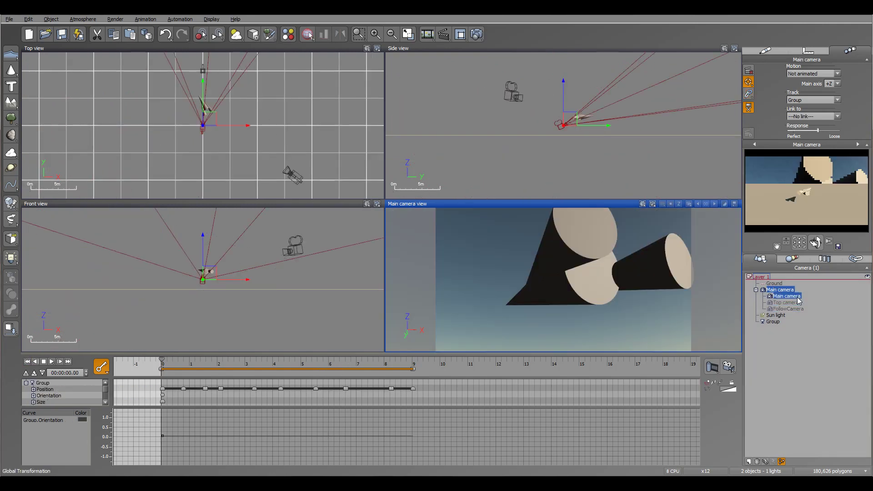
drag(160, 359, 303, 380)
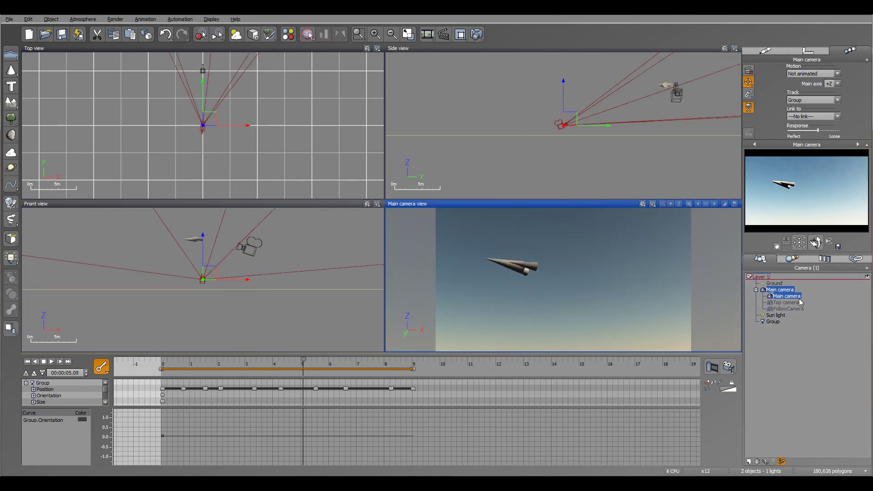
click(27, 361)
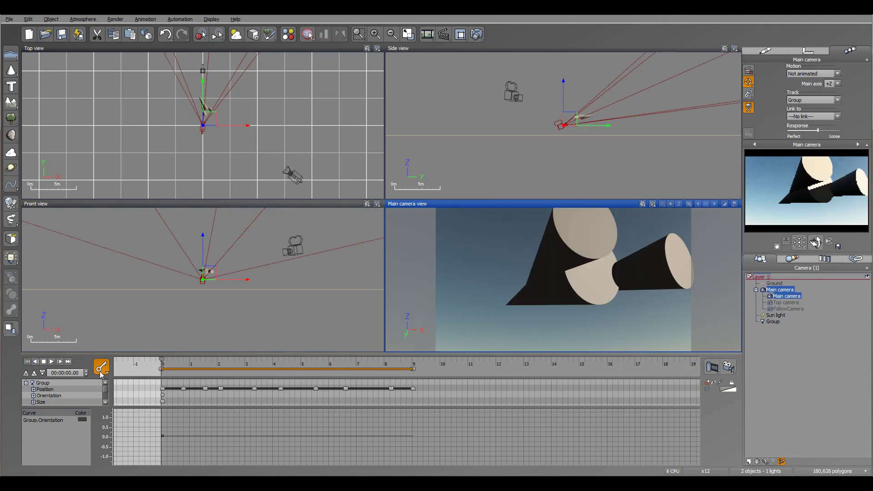
Add a starting keyframe to the Main camera and enable its vibration with a frequency of 15 Hz
click(106, 373)
click(146, 384)
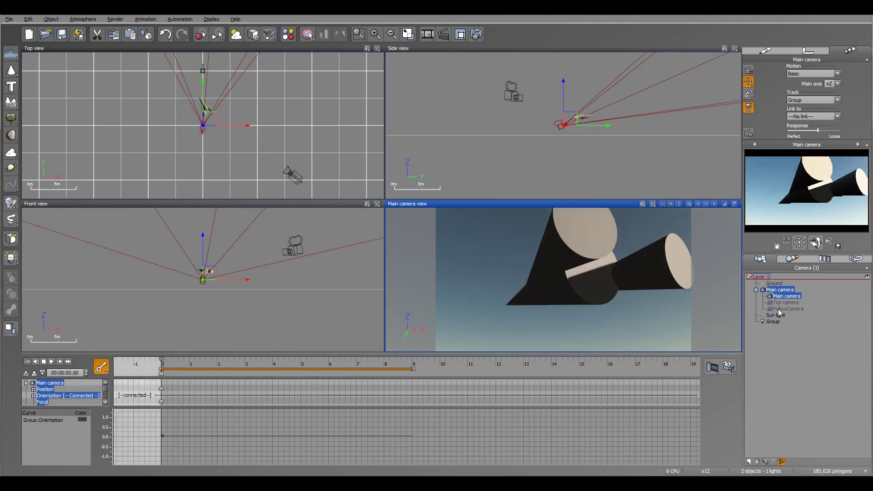
click(749, 134)
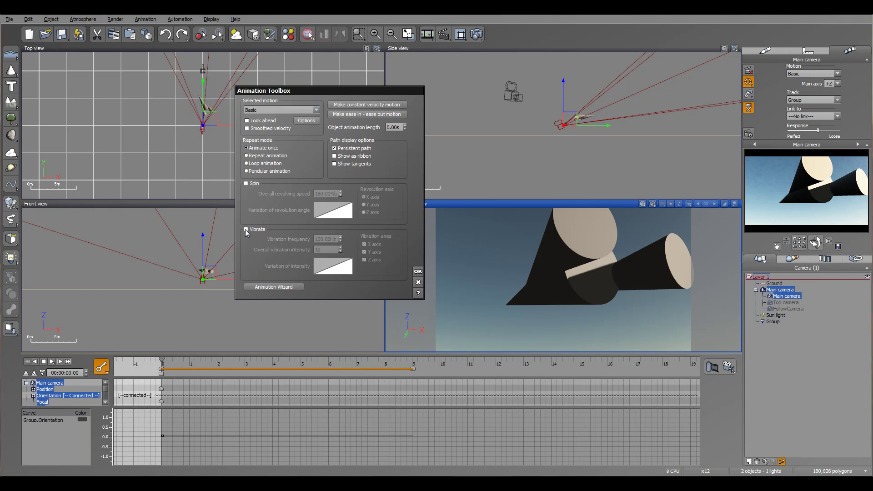
click(246, 229)
click(324, 239)
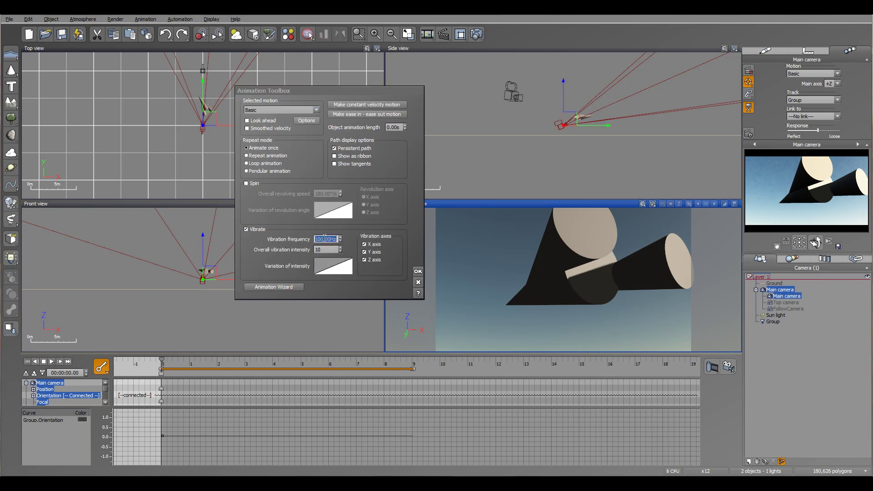
text(15)
click(317, 249)
click(418, 272)
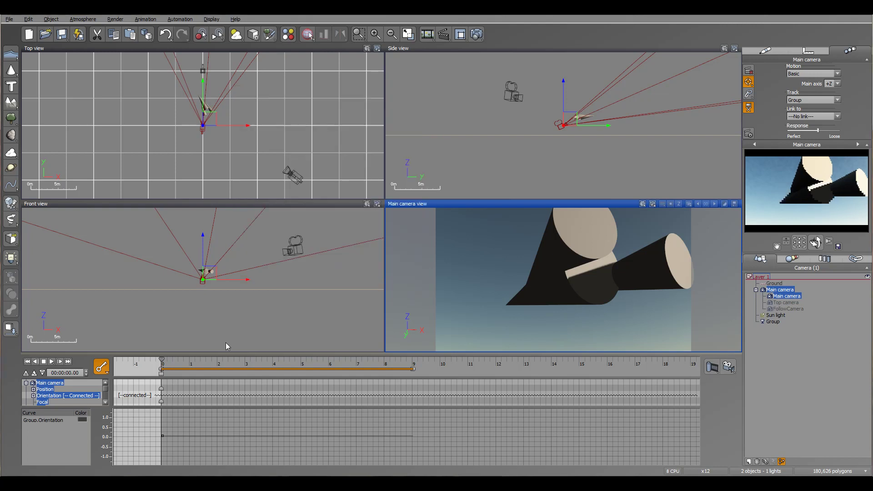
Scrub the animation to about 8.1 seconds to preview the Main camera's vibration, and return to the start
drag(162, 360, 376, 397)
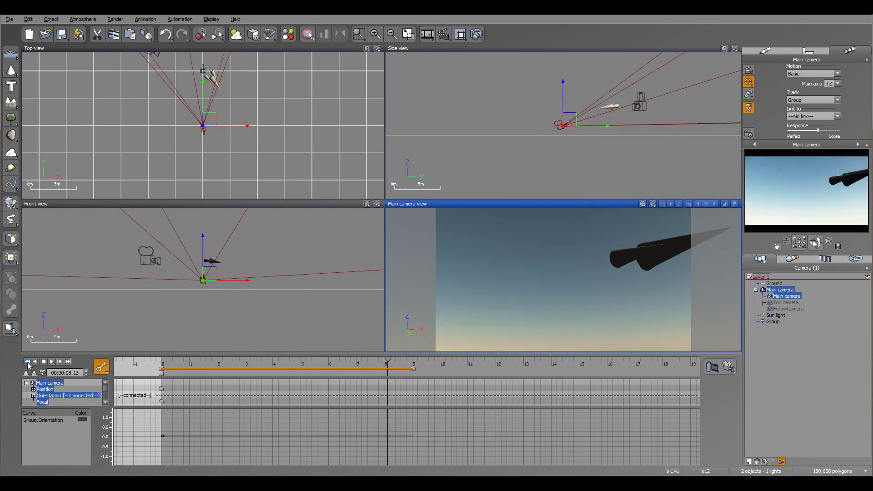
click(28, 362)
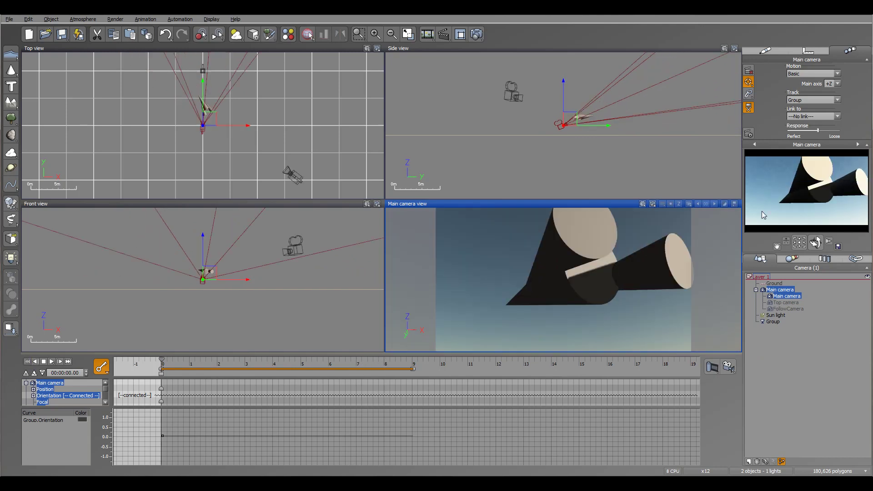
click(508, 89)
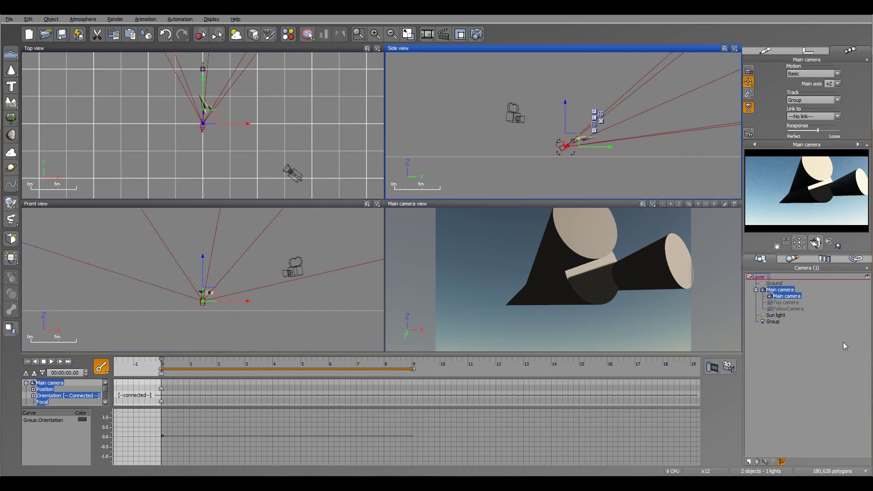
Add a small sphere to the scene and move it ahead of the craft in the side view
click(775, 322)
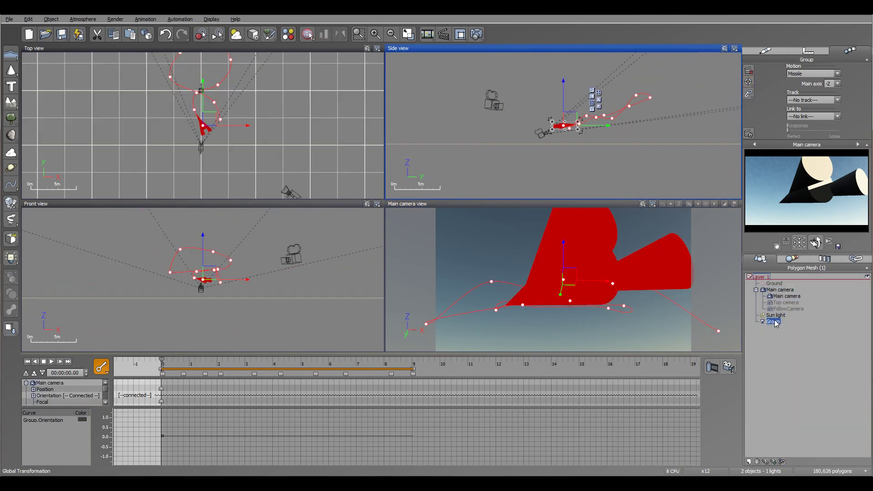
drag(10, 69, 30, 78)
drag(209, 119, 285, 126)
scroll(605, 117, up, 5)
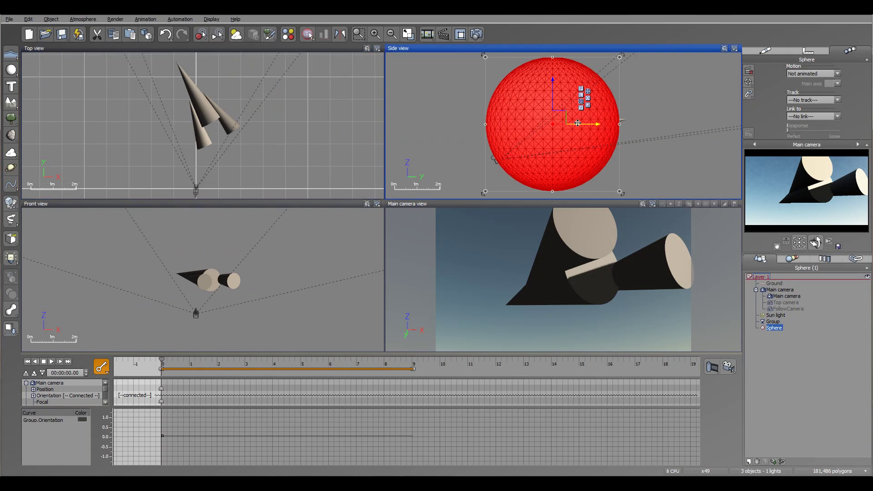
scroll(566, 114, down, 4)
drag(561, 112, 625, 106)
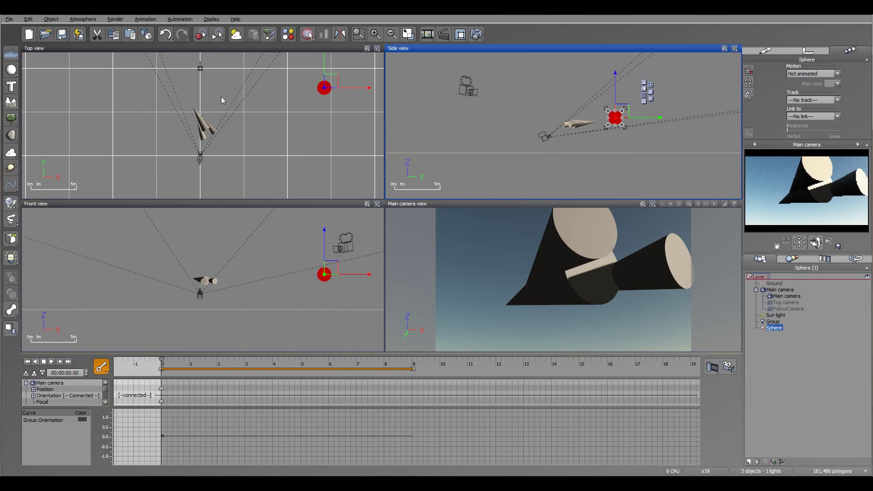
Move the sphere in the top view to a spot in front of the craft within the camera frame, and link it to Group
right_drag(232, 96, 283, 130)
drag(379, 111, 234, 97)
click(818, 116)
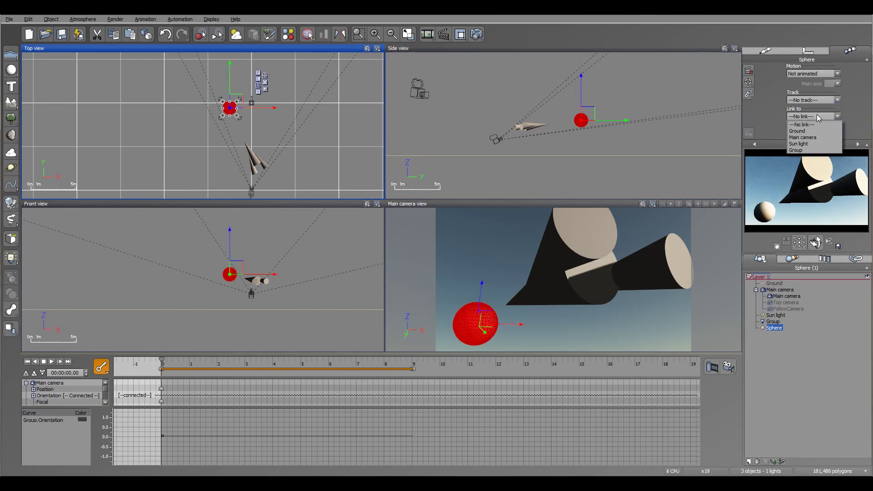
click(807, 150)
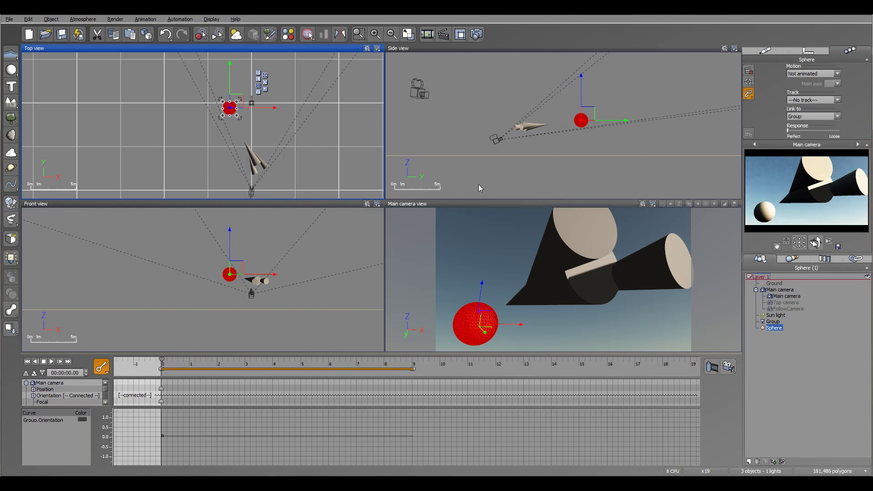
Scrub to about 2.8 and 6.6 seconds to preview the linked sphere following the craft, and return to the start
drag(161, 360, 238, 367)
right_drag(305, 76, 265, 144)
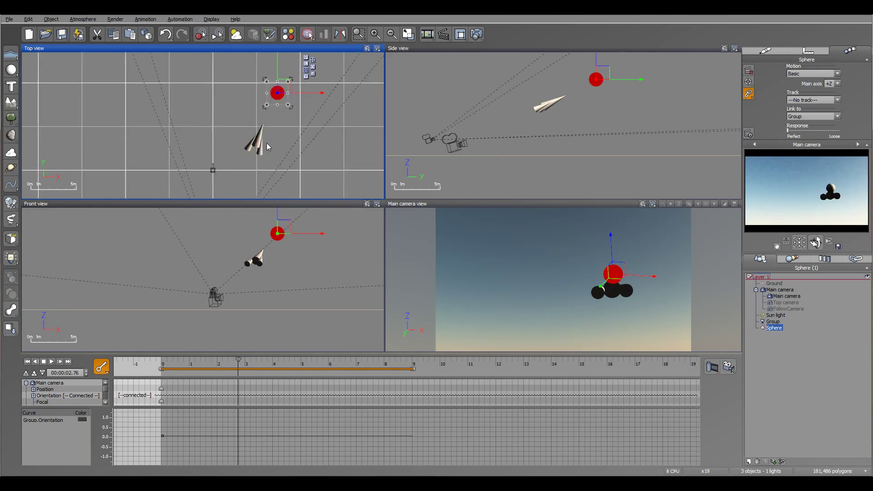
scroll(266, 143, down, 2)
drag(237, 359, 346, 391)
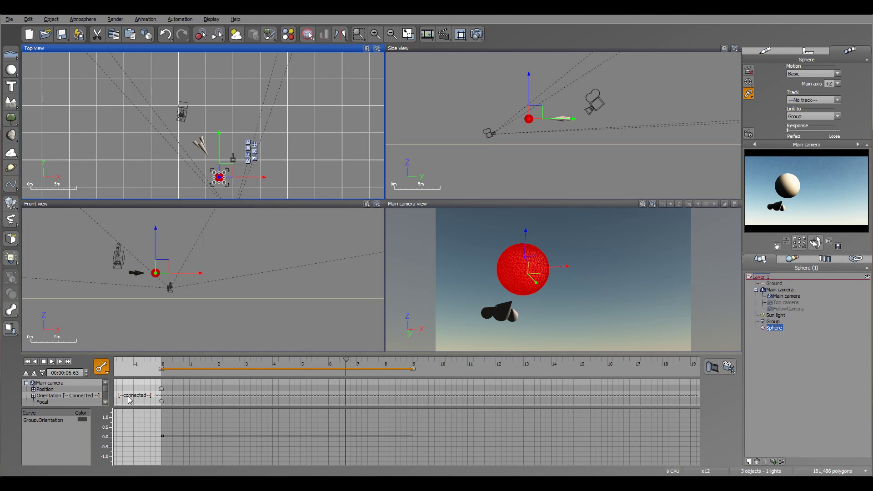
click(26, 362)
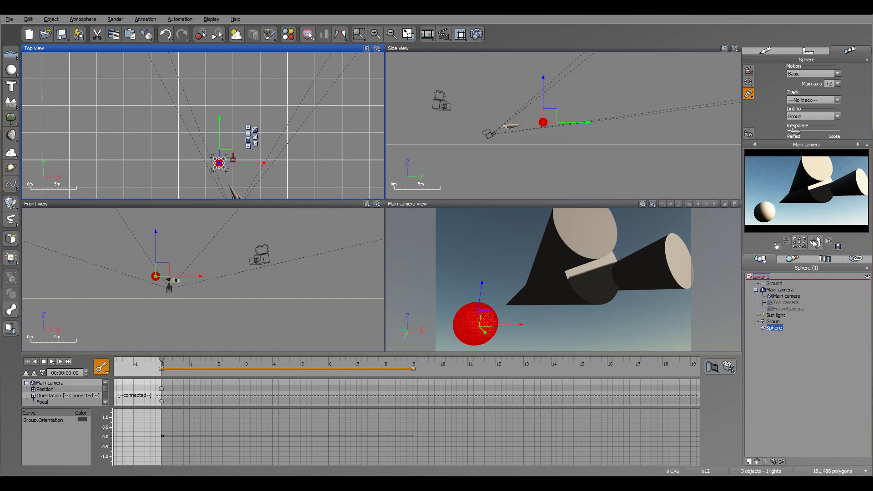
Preview the enlarged sphere with a slightly looser link response up to about 4.5 seconds, and return to the start
right_drag(298, 142, 328, 103)
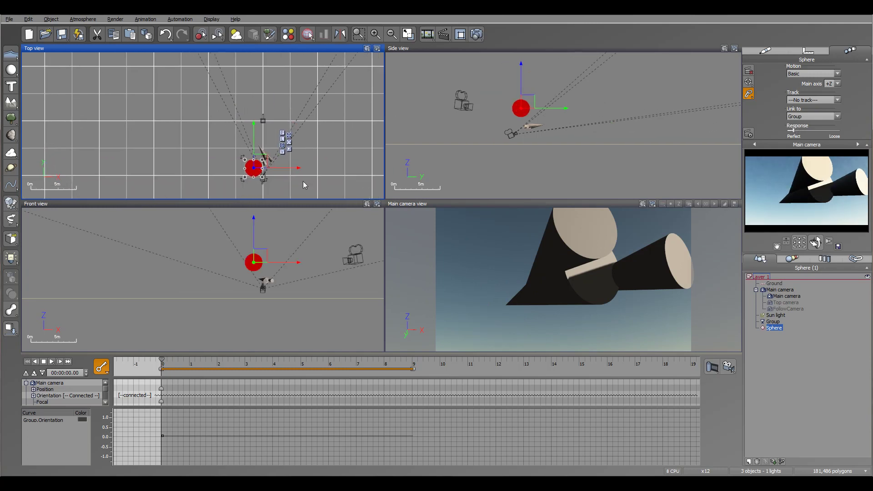
drag(168, 360, 287, 364)
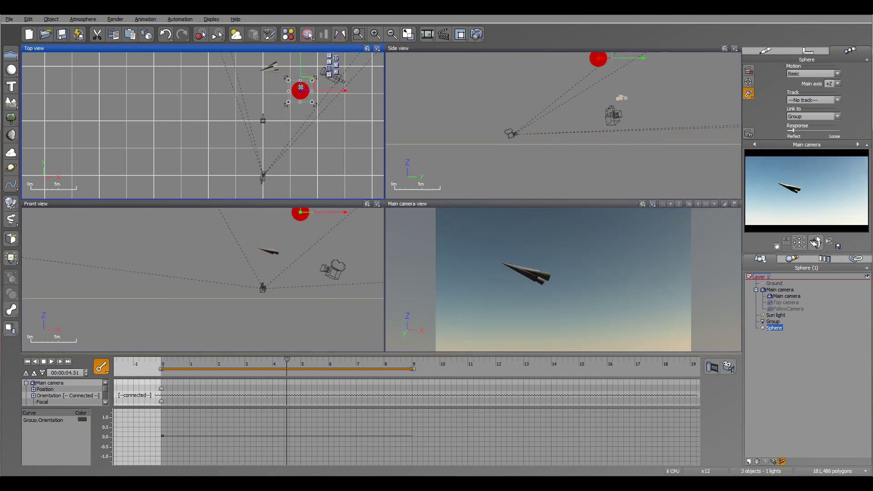
click(31, 362)
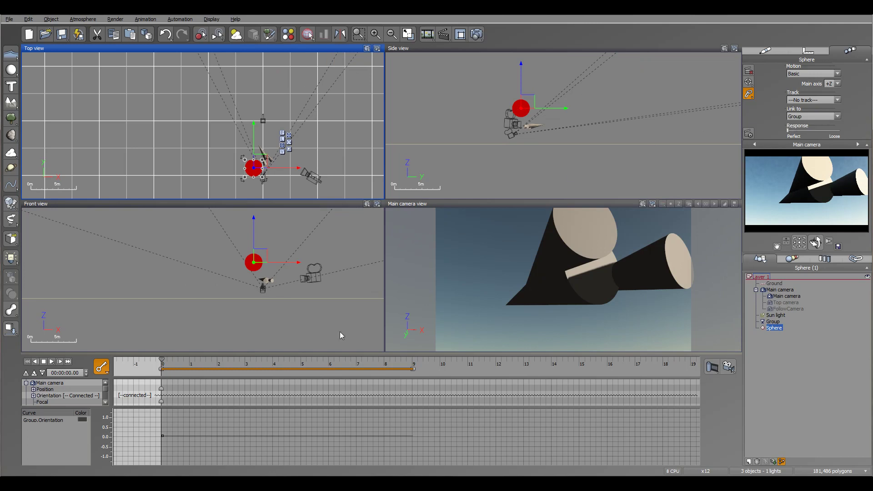
Preview the sphere's motion with a perfect link response up to about 5.2 seconds, and return to the start
drag(162, 364, 311, 361)
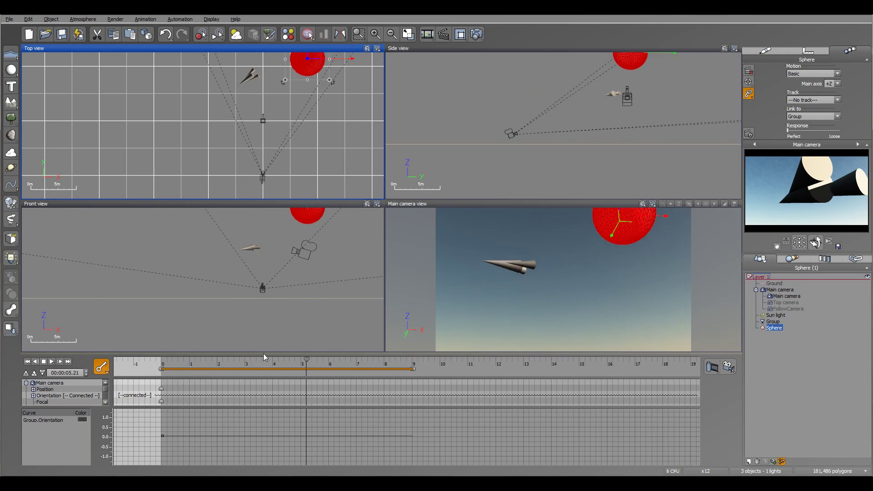
click(29, 363)
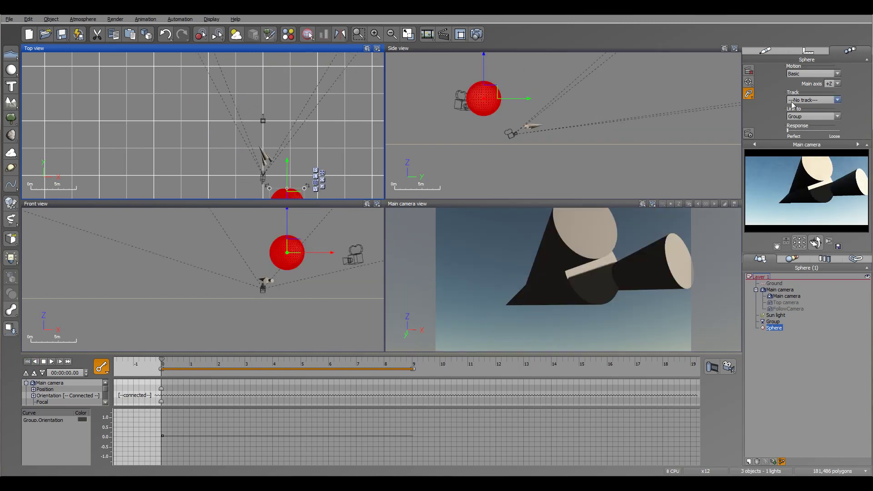
click(497, 123)
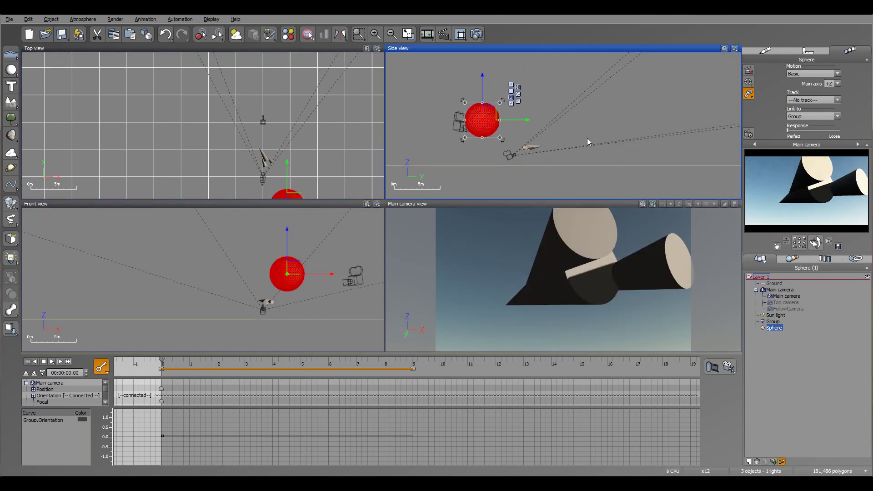